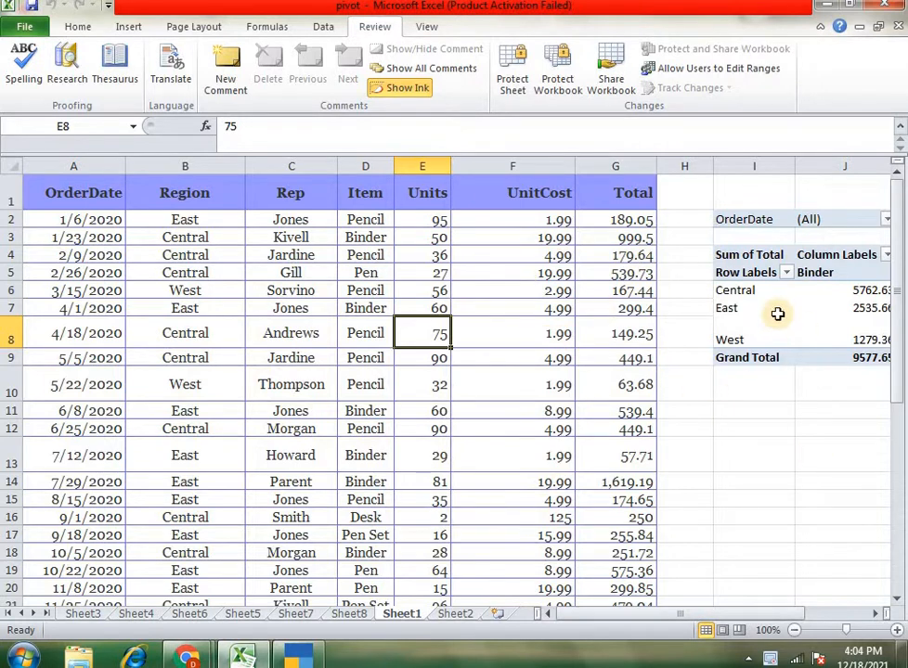
{"action": "left_click", "coordinate": [183, 251]}
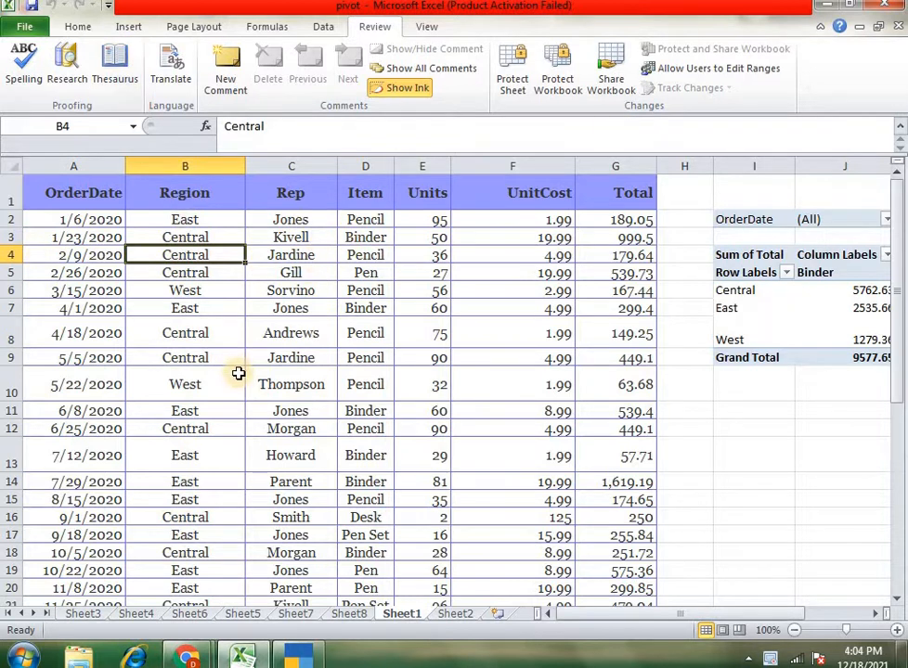
{"action": "left_click", "coordinate": [235, 336]}
{"action": "left_click", "coordinate": [280, 295]}
{"action": "left_click", "coordinate": [194, 276]}
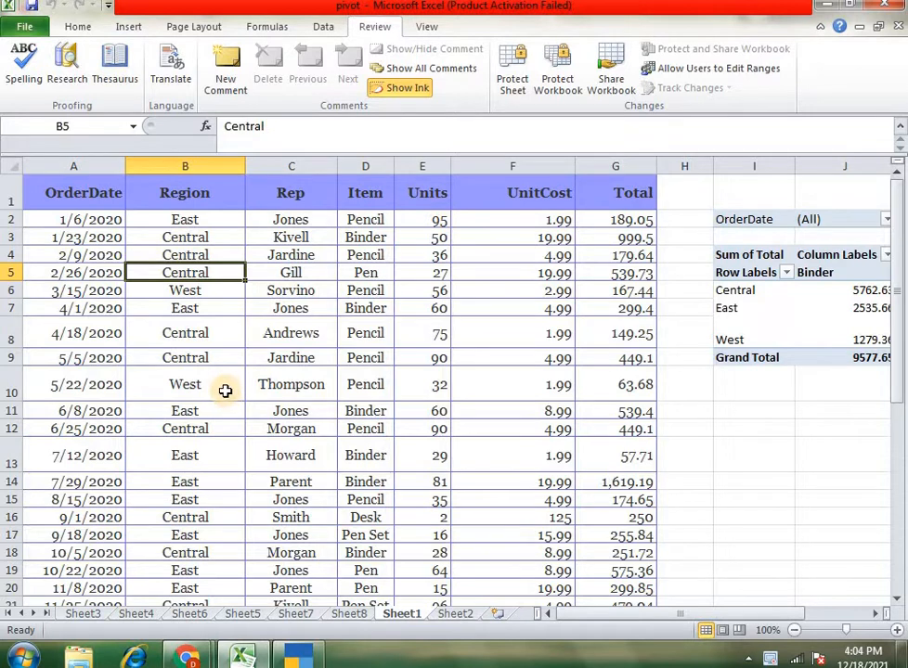
{"action": "left_click", "coordinate": [365, 256]}
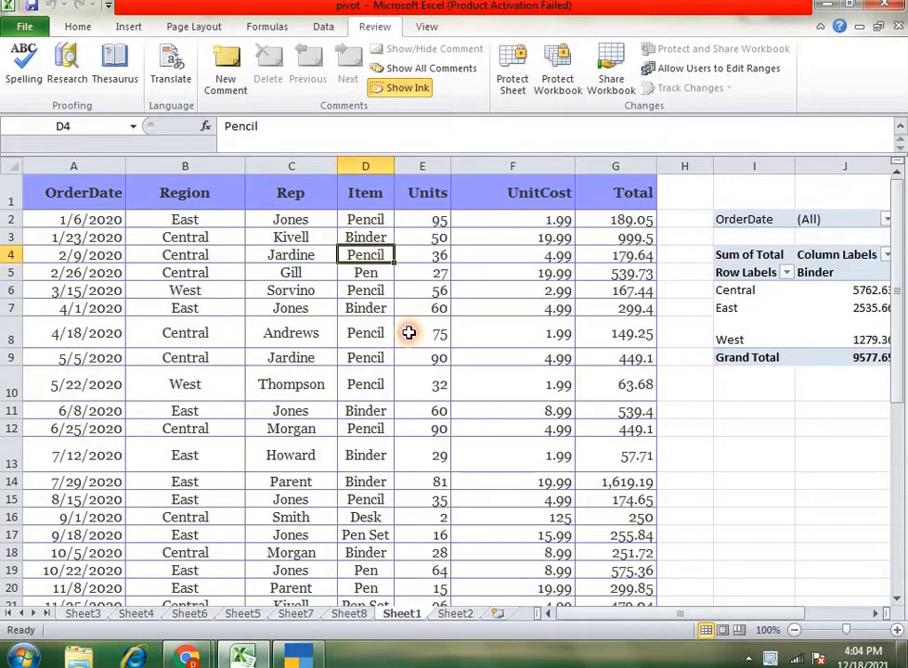
{"action": "left_click", "coordinate": [413, 332]}
{"action": "left_click", "coordinate": [269, 290]}
- Create a PivotTable from the order data range Sheet1!$A$1:$G$44 on a new worksheet
{"action": "left_click", "coordinate": [200, 273]}
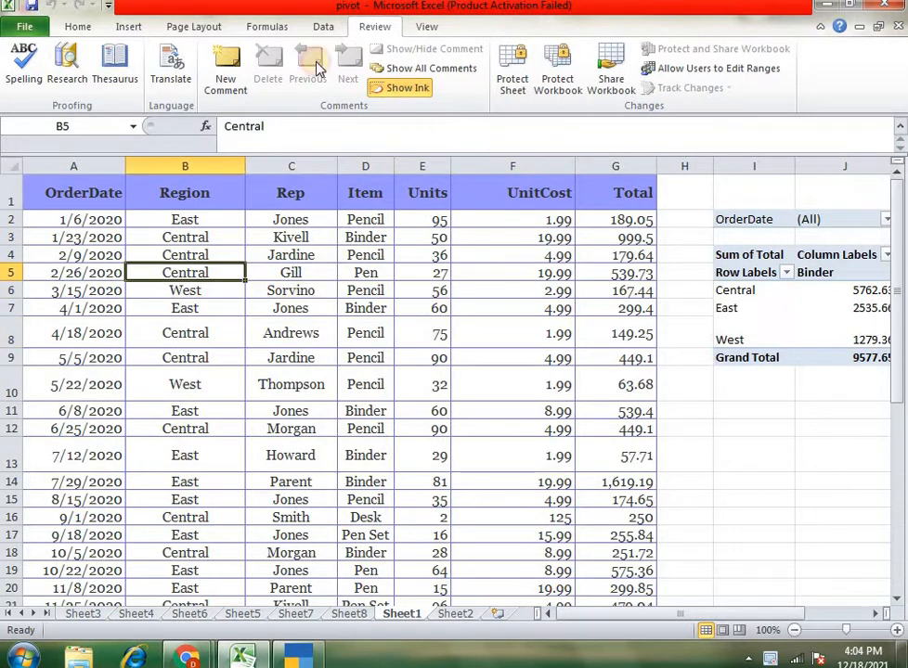
{"action": "left_click", "coordinate": [130, 26]}
{"action": "left_click", "coordinate": [28, 85]}
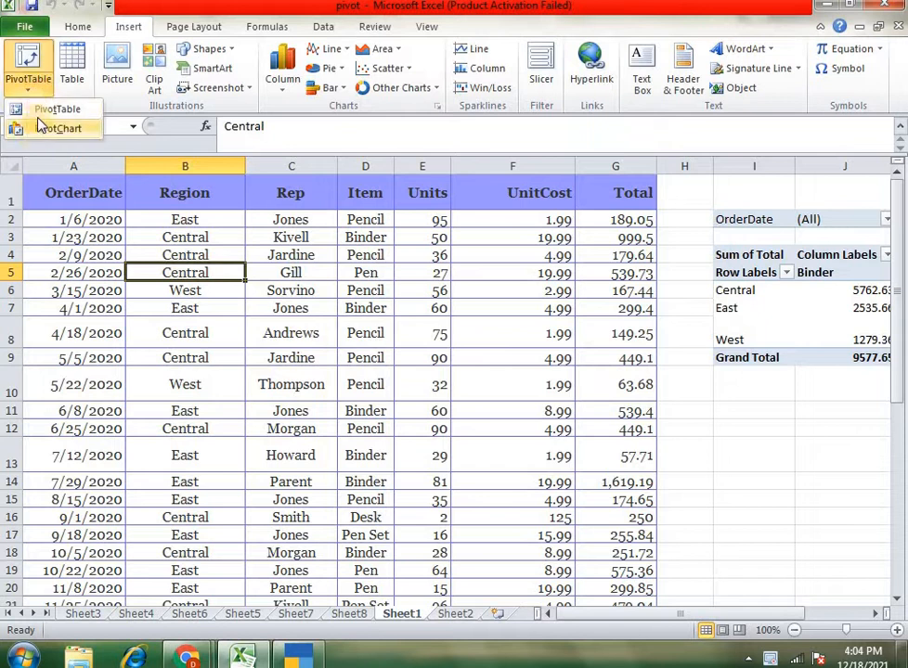
{"action": "left_click", "coordinate": [39, 109]}
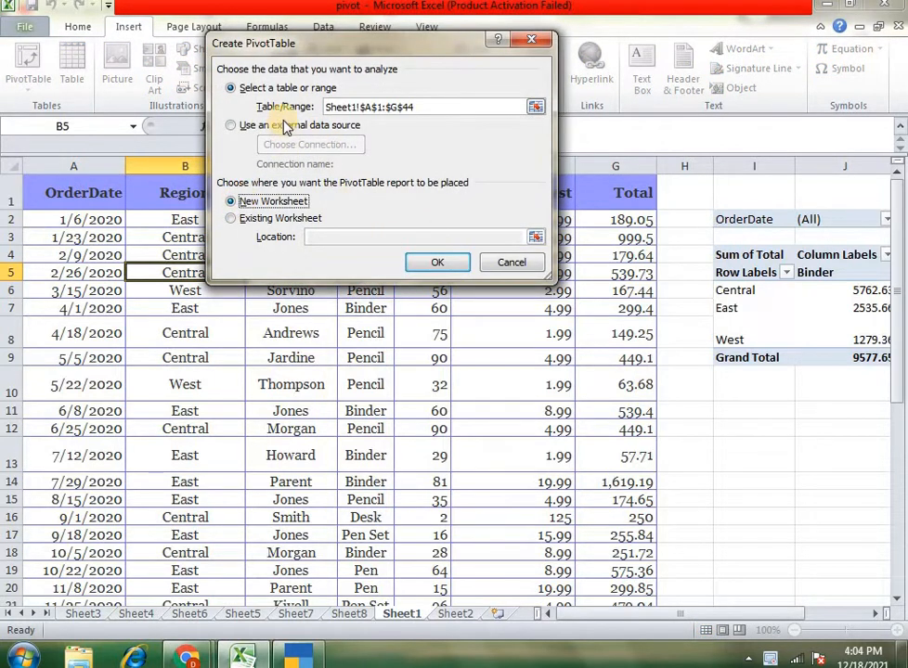
{"action": "left_click", "coordinate": [415, 107]}
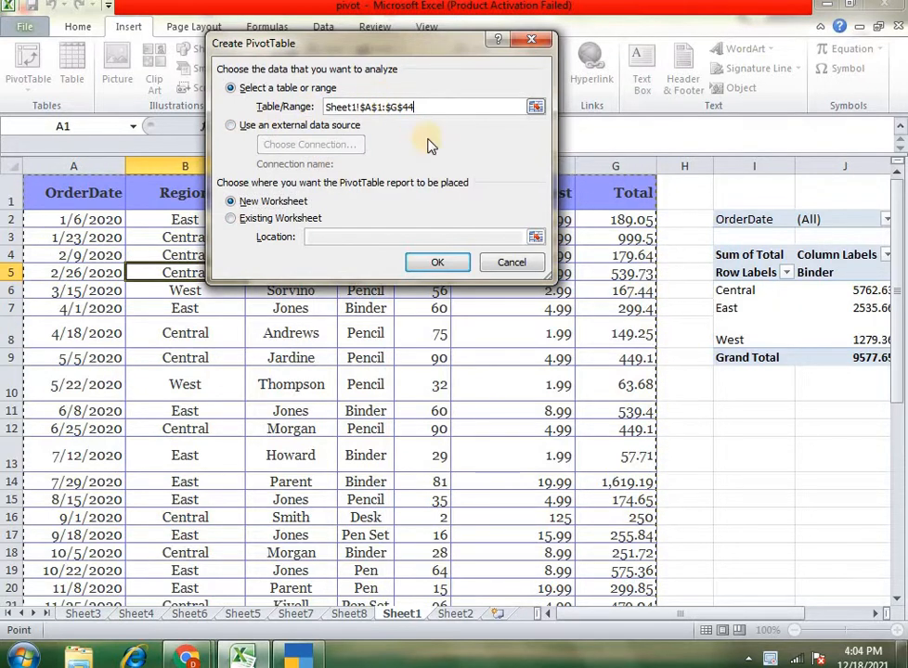
{"action": "left_click", "coordinate": [276, 210]}
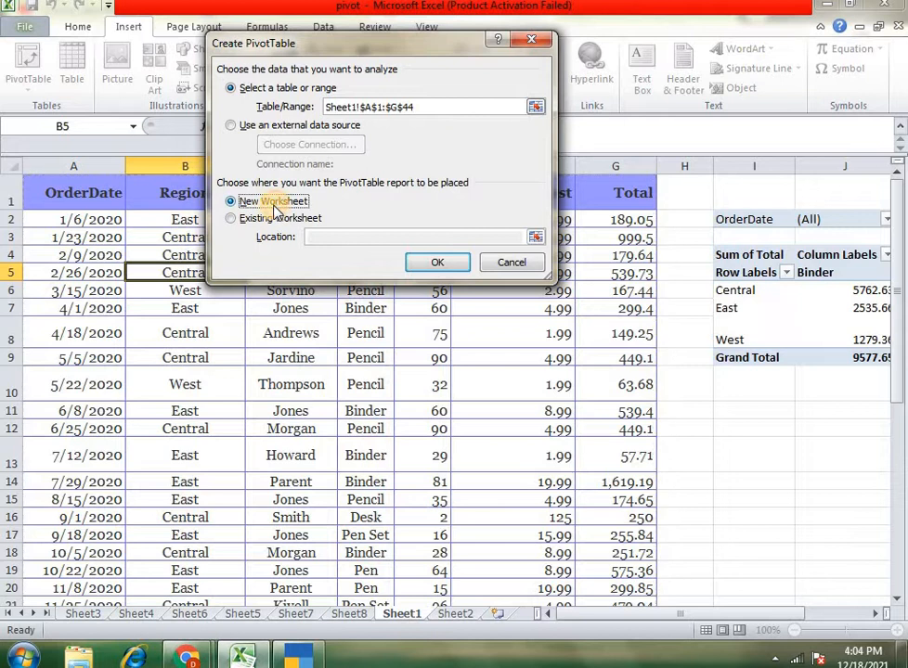
{"action": "left_click", "coordinate": [436, 264]}
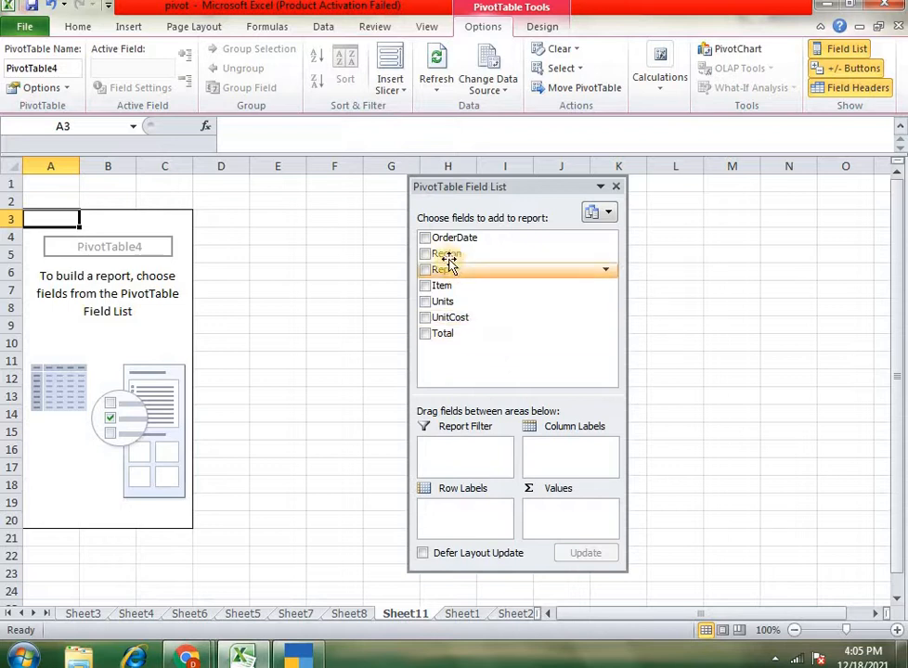
- Add the Region field to the pivot table both as row labels and as a count in the values
{"action": "left_click_drag", "start_coordinate": [441, 251], "coordinate": [503, 525]}
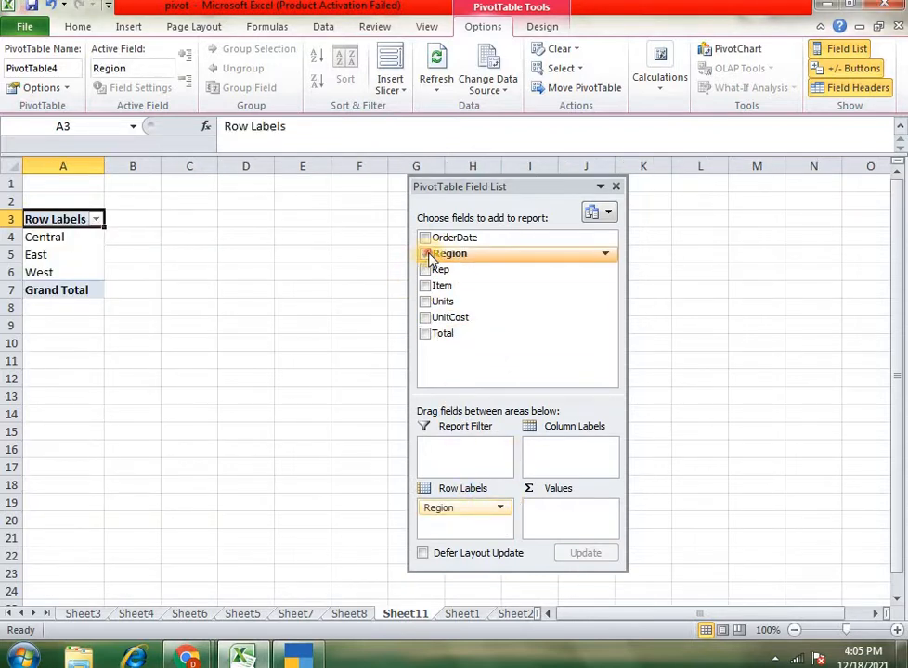
{"action": "left_click_drag", "start_coordinate": [429, 259], "coordinate": [570, 515]}
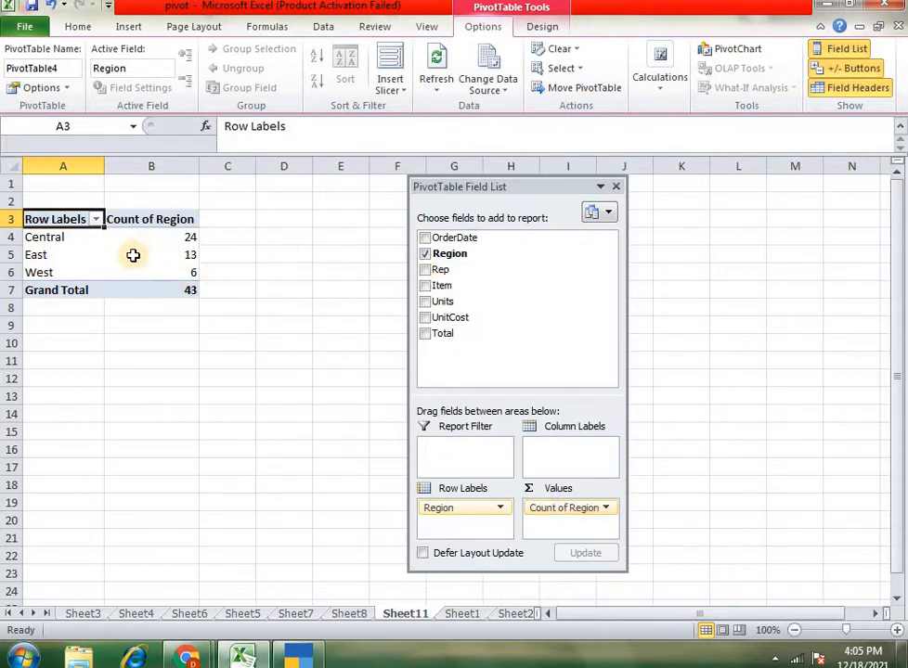
- Examine the Central, East and West rows and their region counts in the pivot table
{"action": "left_click", "coordinate": [89, 237]}
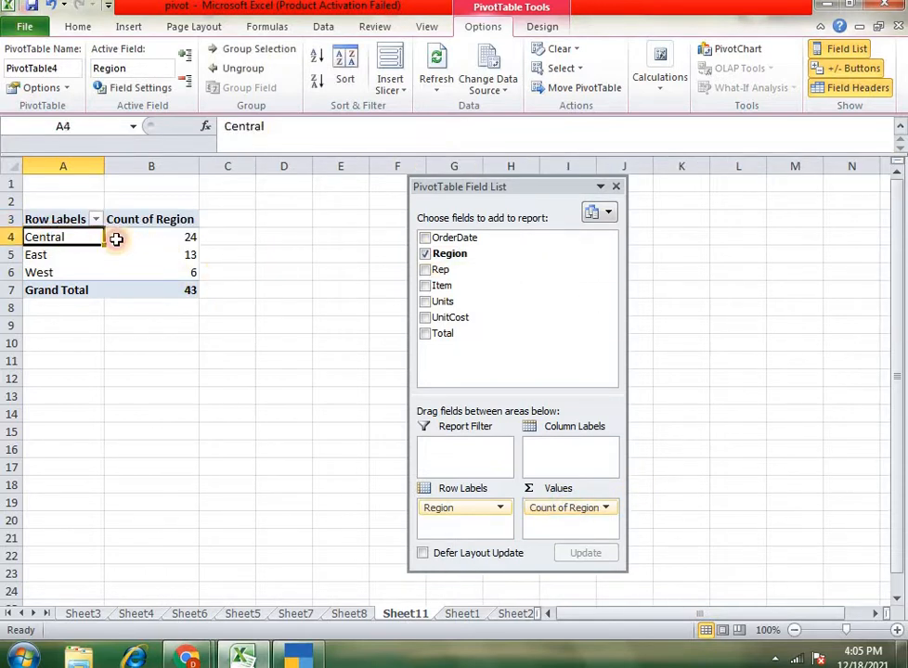
{"action": "left_click", "coordinate": [71, 256]}
{"action": "left_click", "coordinate": [75, 275]}
{"action": "key", "text": "Up"}
{"action": "key", "text": "Up"}
{"action": "left_click", "coordinate": [172, 243]}
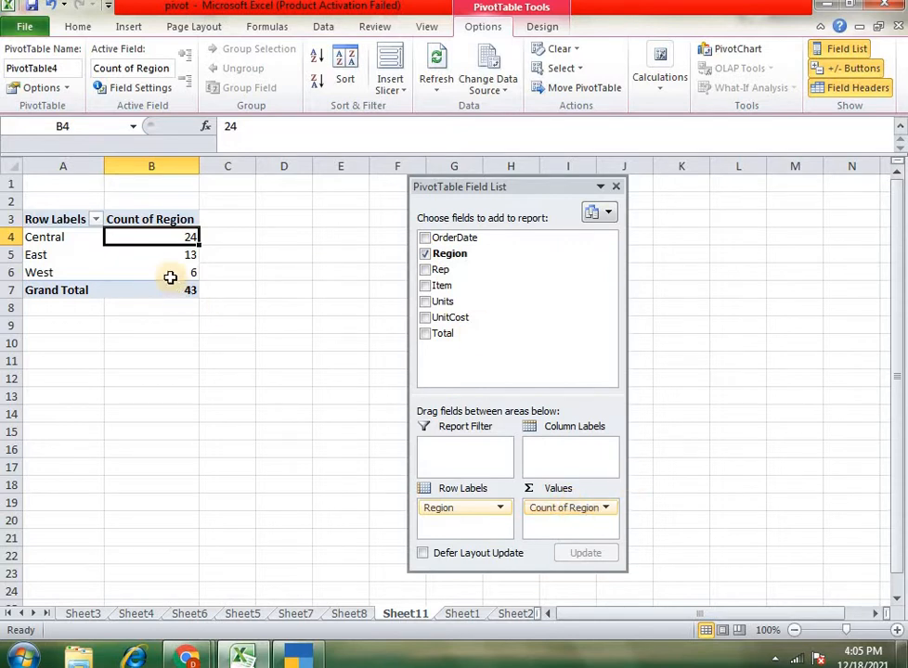
{"action": "mouse_move", "coordinate": [173, 276]}
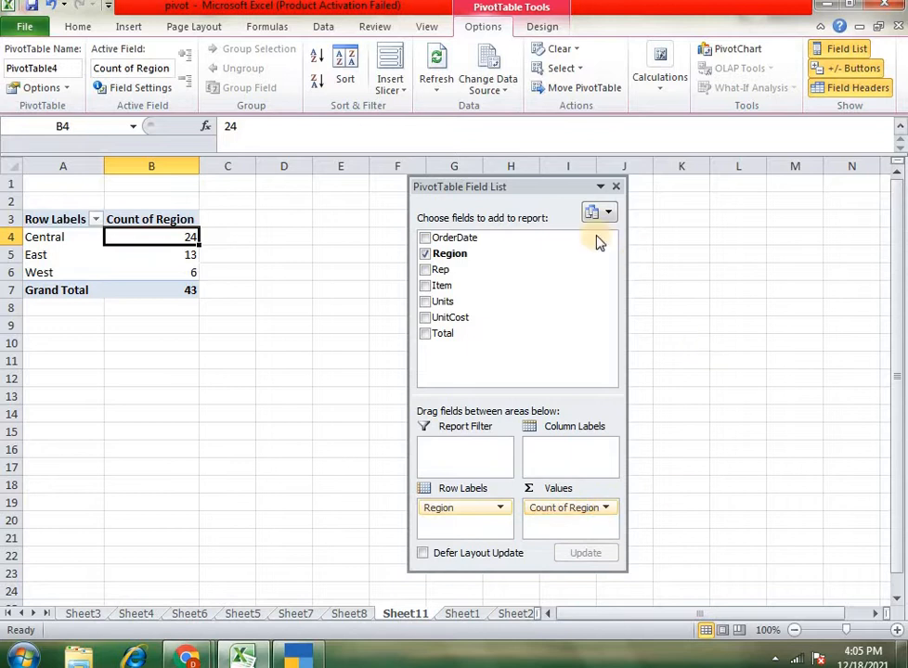
- Move the field list farther from the pivot table and extract the records behind the Central count to a new sheet
{"action": "left_click_drag", "start_coordinate": [526, 194], "coordinate": [709, 181]}
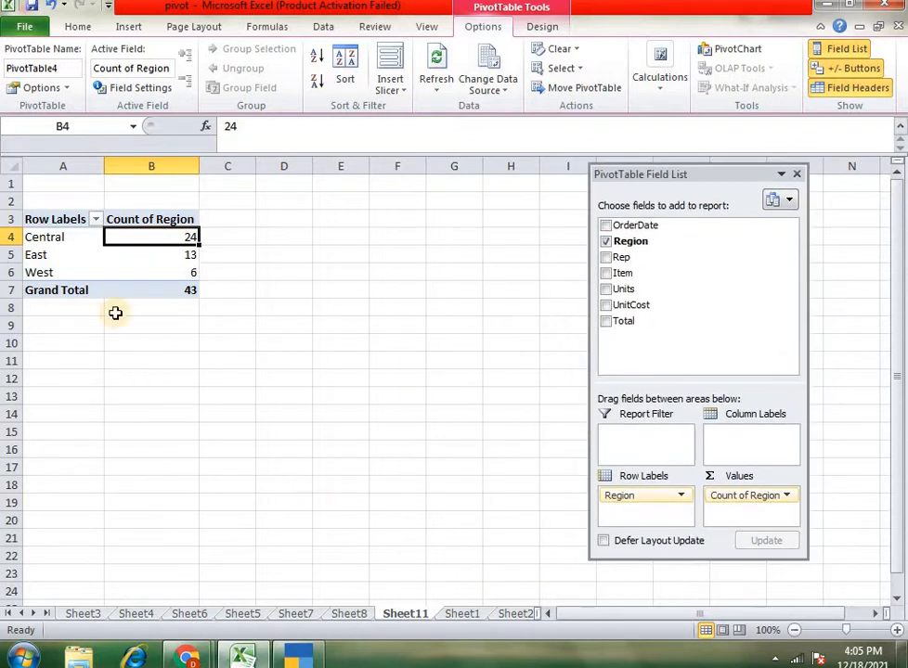
{"action": "left_click", "coordinate": [67, 240]}
{"action": "left_click", "coordinate": [144, 238]}
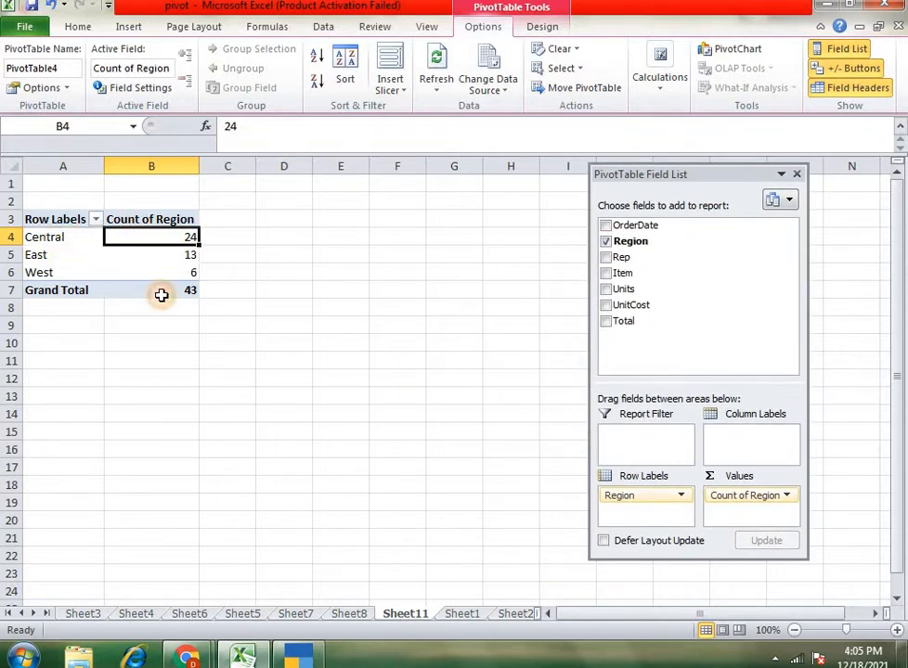
{"action": "double_click", "coordinate": [158, 237]}
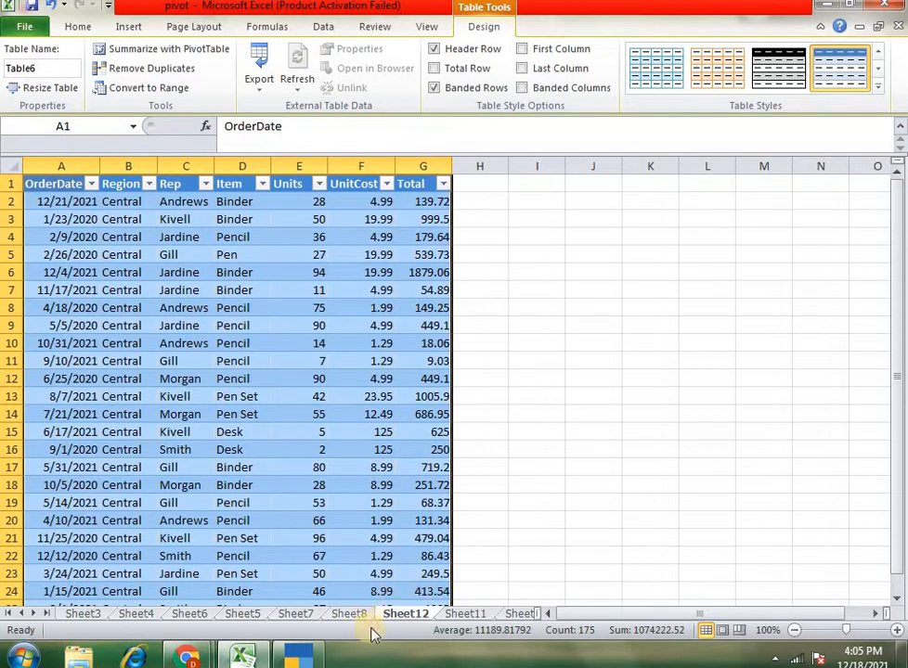
- Look through the extracted Central order records down to the last row
{"action": "scroll", "coordinate": [245, 350], "scroll_direction": "down", "scroll_amount": 5}
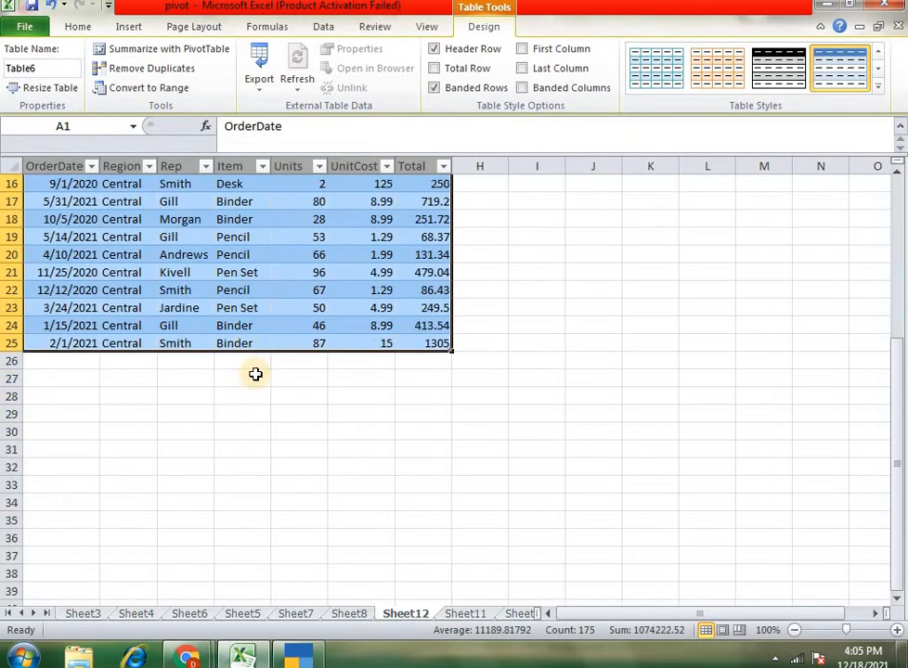
{"action": "scroll", "coordinate": [257, 343], "scroll_direction": "up", "scroll_amount": 5}
{"action": "scroll", "coordinate": [256, 292], "scroll_direction": "down", "scroll_amount": 2}
{"action": "scroll", "coordinate": [250, 270], "scroll_direction": "down", "scroll_amount": 1}
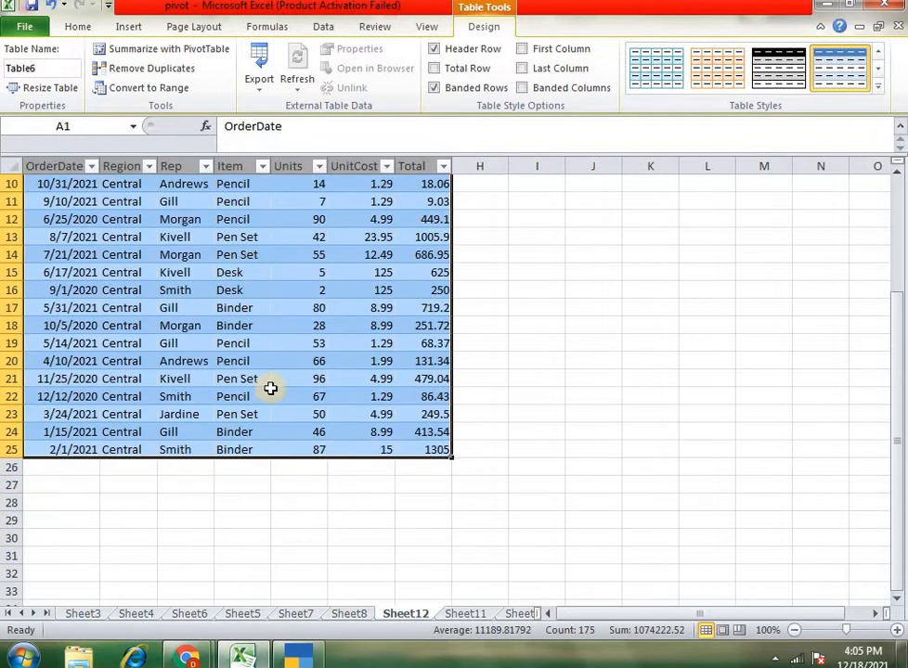
{"action": "left_click", "coordinate": [239, 466]}
{"action": "scroll", "coordinate": [230, 272], "scroll_direction": "up", "scroll_amount": 3}
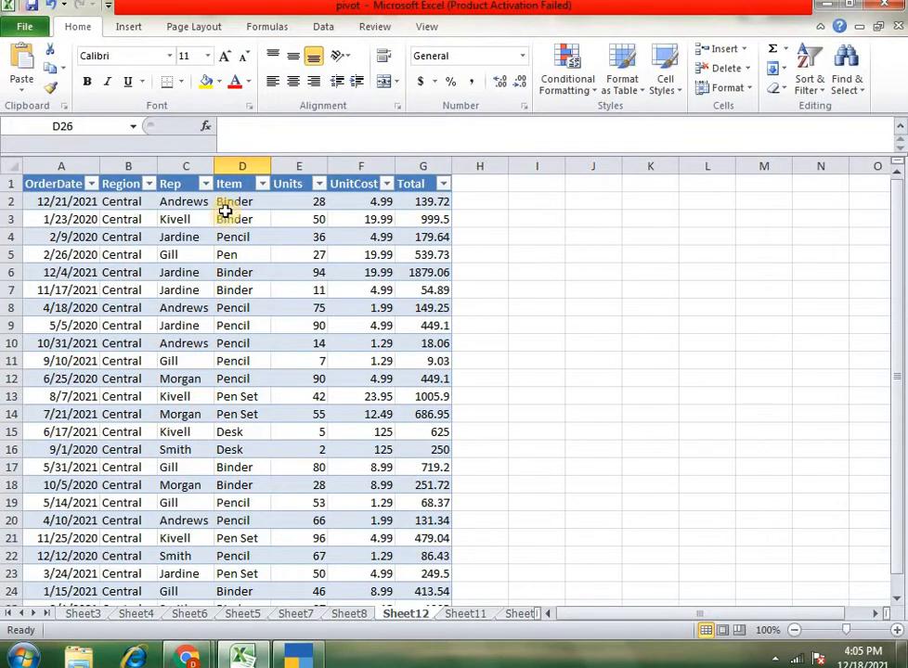
- Accept the Windows 7 Basic color scheme and select the whole Item column of the Central records, header included
{"action": "left_click_drag", "start_coordinate": [235, 200], "coordinate": [257, 368]}
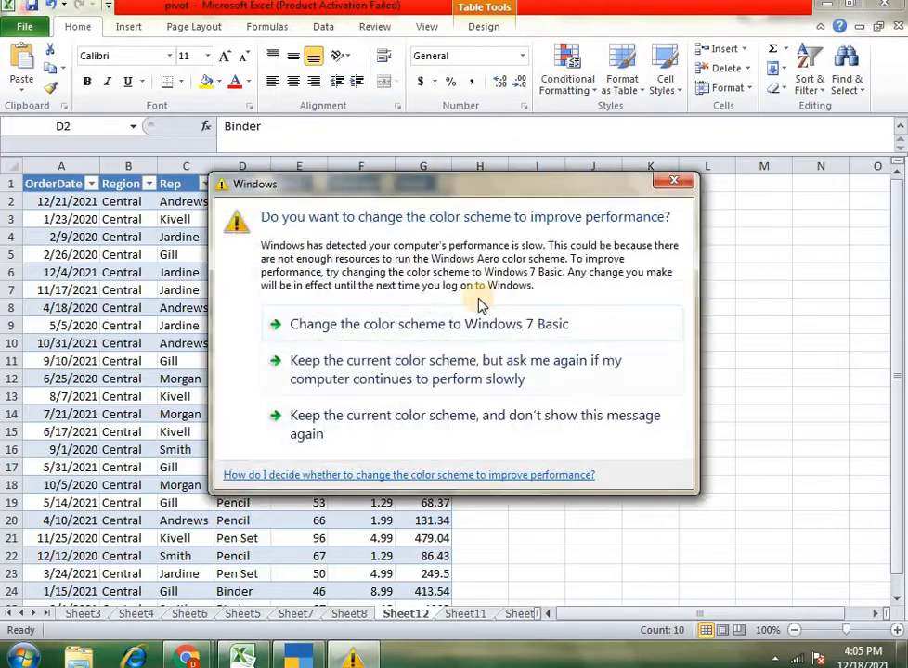
{"action": "left_click", "coordinate": [426, 329]}
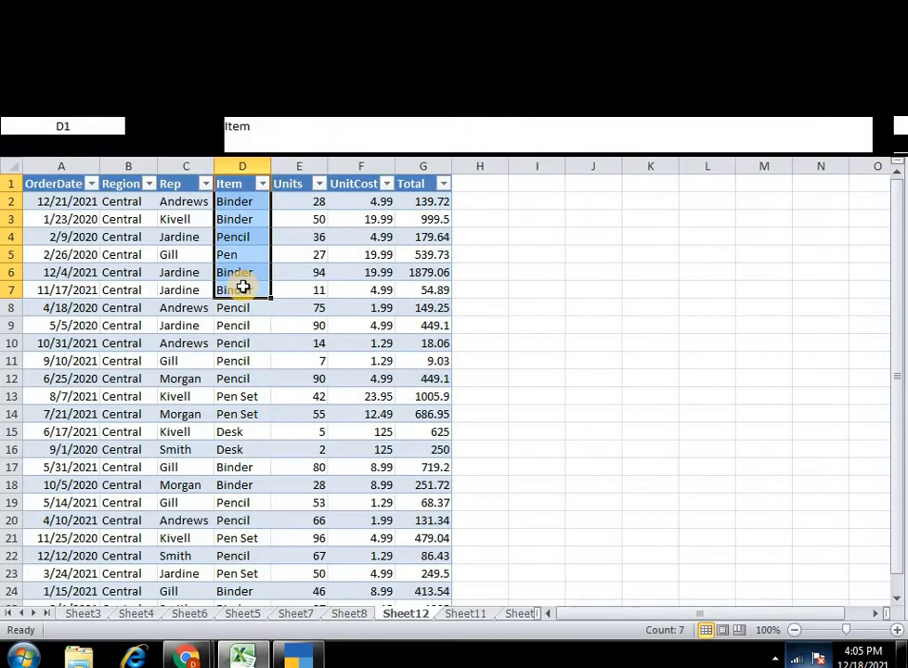
{"action": "left_click", "coordinate": [248, 240]}
{"action": "left_click_drag", "start_coordinate": [238, 186], "coordinate": [227, 361]}
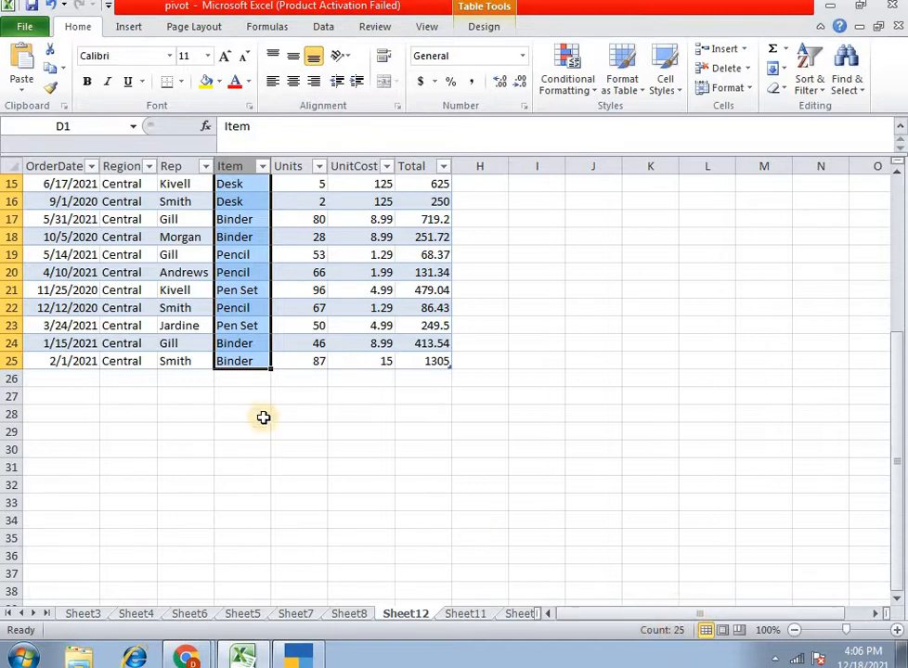
{"action": "scroll", "coordinate": [262, 417], "scroll_direction": "up", "scroll_amount": 5}
- Return to the pivot table on Sheet11 and extract the records behind the East count to a new sheet
{"action": "left_click", "coordinate": [464, 615]}
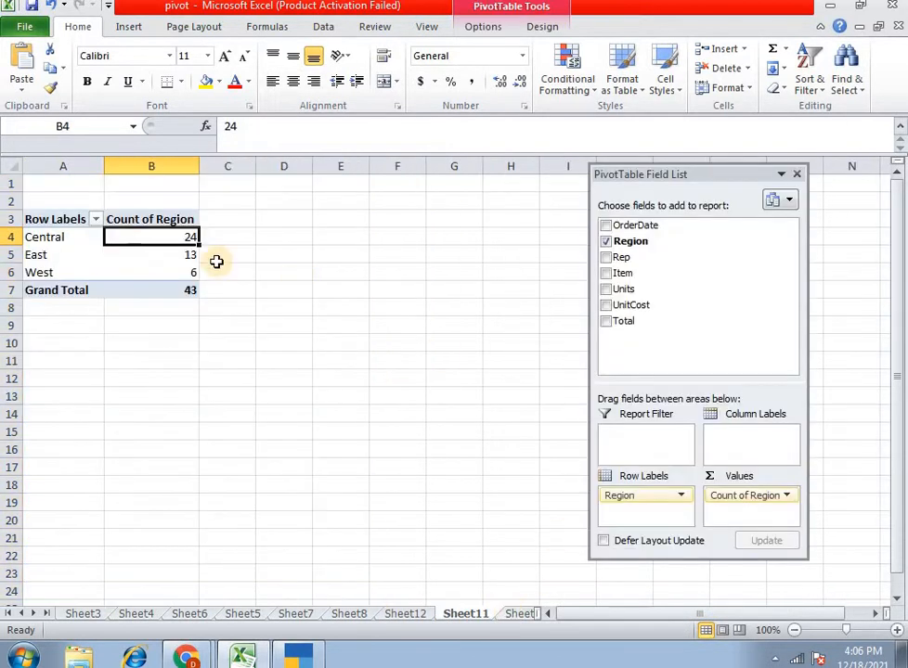
{"action": "mouse_move", "coordinate": [169, 238]}
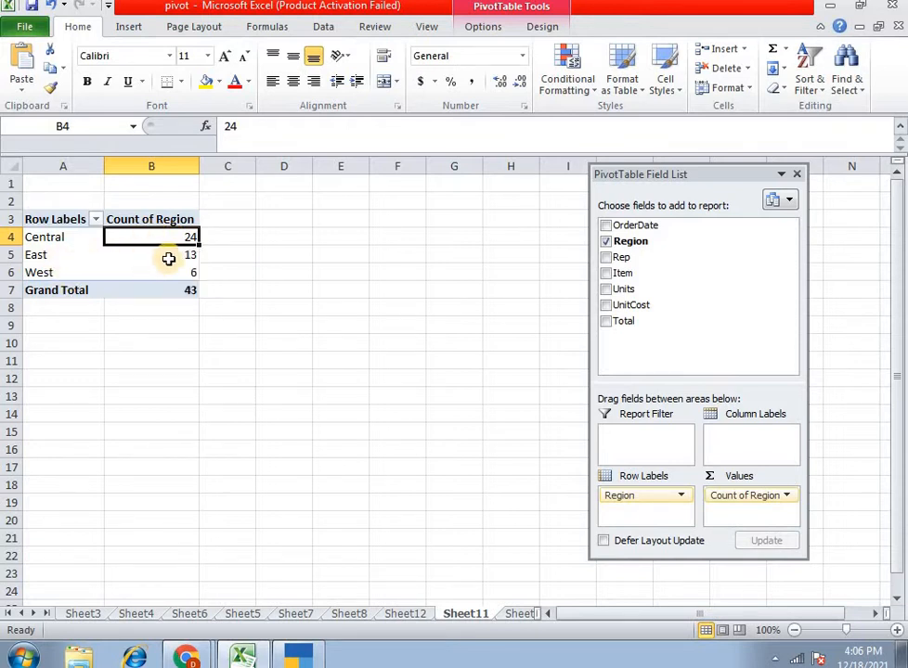
{"action": "left_click", "coordinate": [168, 256]}
{"action": "double_click", "coordinate": [168, 257]}
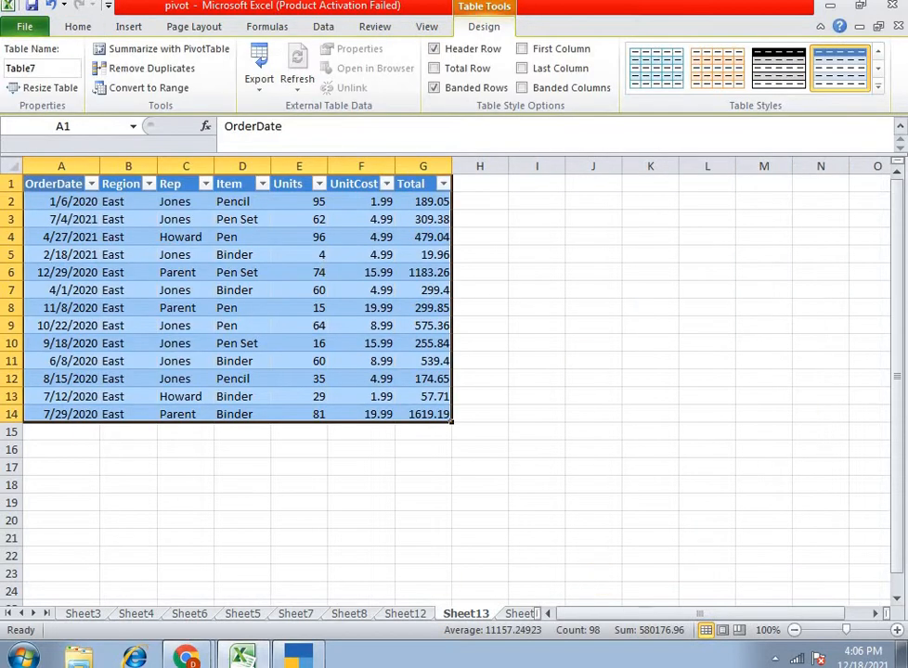
- Add the Item field as column labels to the region count pivot table on Sheet8
{"action": "left_click", "coordinate": [405, 614]}
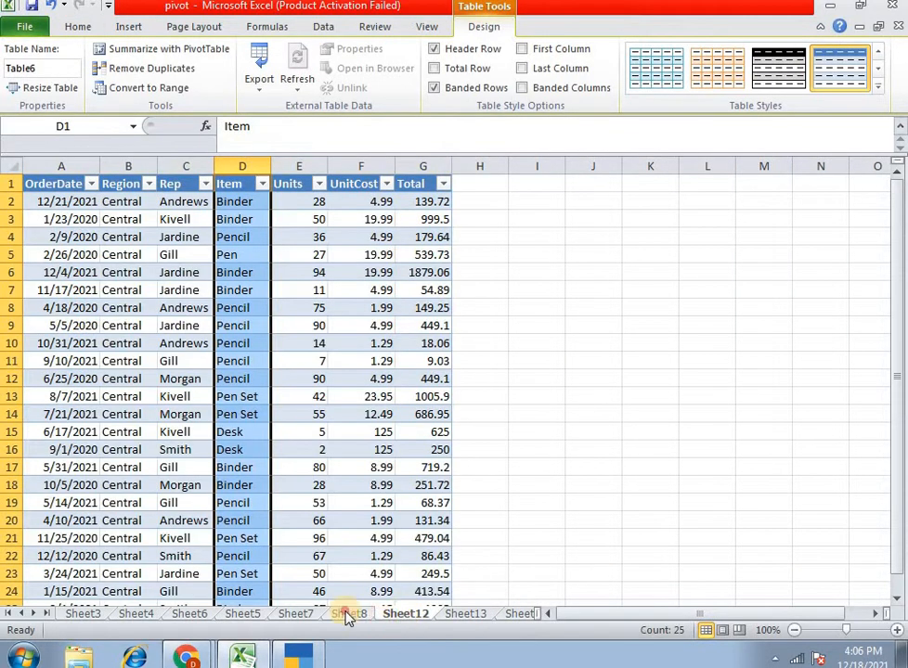
{"action": "left_click", "coordinate": [349, 614]}
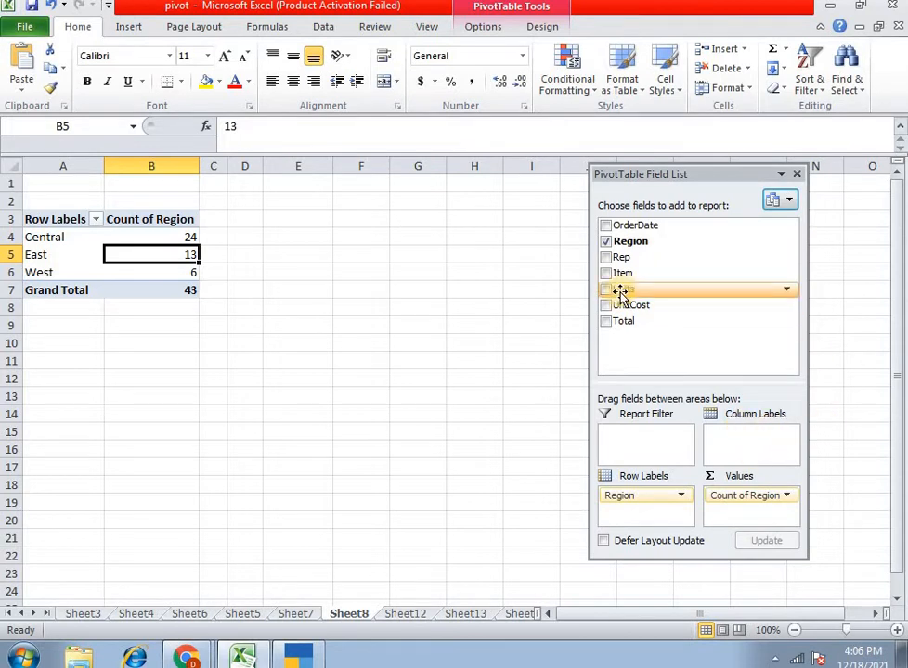
{"action": "mouse_move", "coordinate": [610, 275]}
{"action": "left_mouse_down"}
{"action": "mouse_move", "coordinate": [748, 474]}
{"action": "mouse_move", "coordinate": [748, 441]}
{"action": "left_mouse_up"}
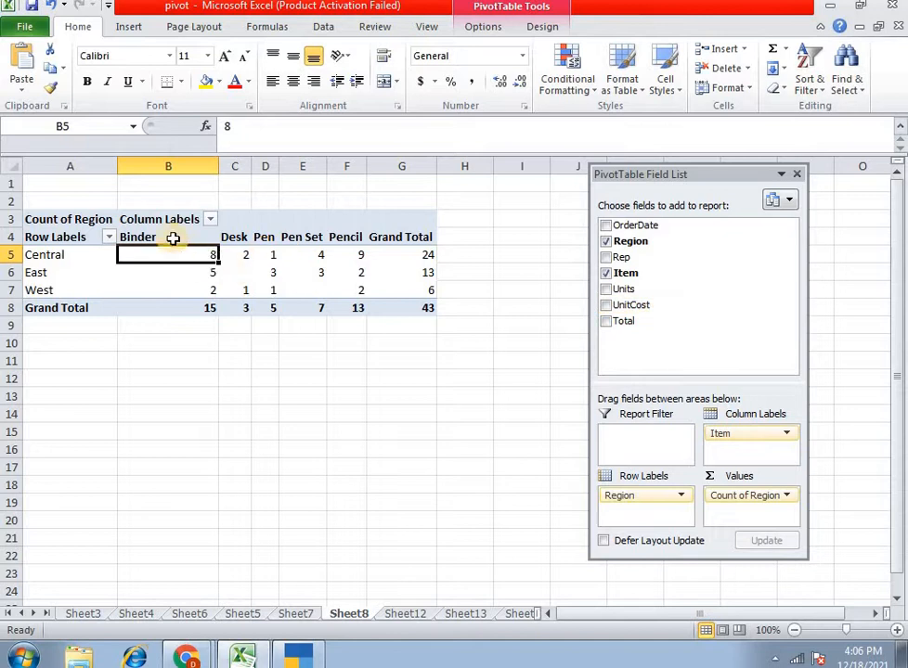
- Examine the item counts and grand totals for the Central and East regions and the overall grand total
{"action": "left_click", "coordinate": [406, 255]}
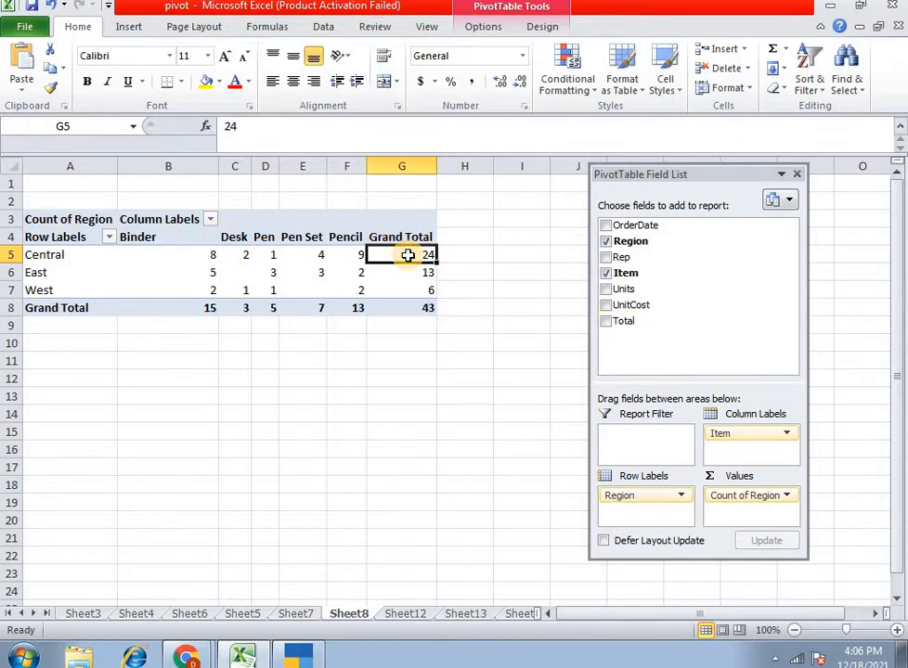
{"action": "left_click", "coordinate": [176, 253]}
{"action": "left_click", "coordinate": [300, 251]}
{"action": "left_click", "coordinate": [348, 252]}
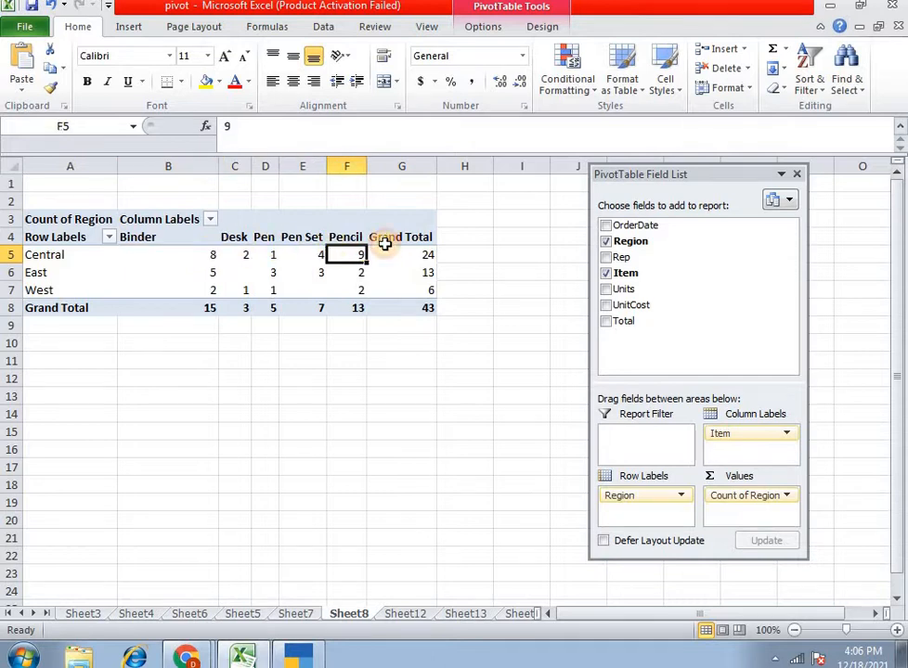
{"action": "left_click", "coordinate": [30, 273]}
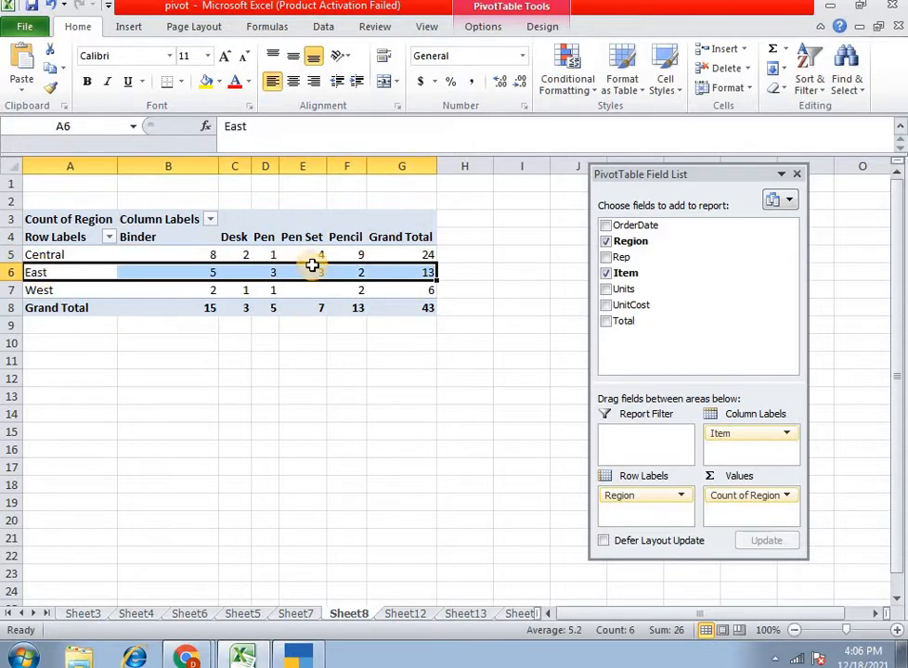
{"action": "left_click", "coordinate": [396, 273]}
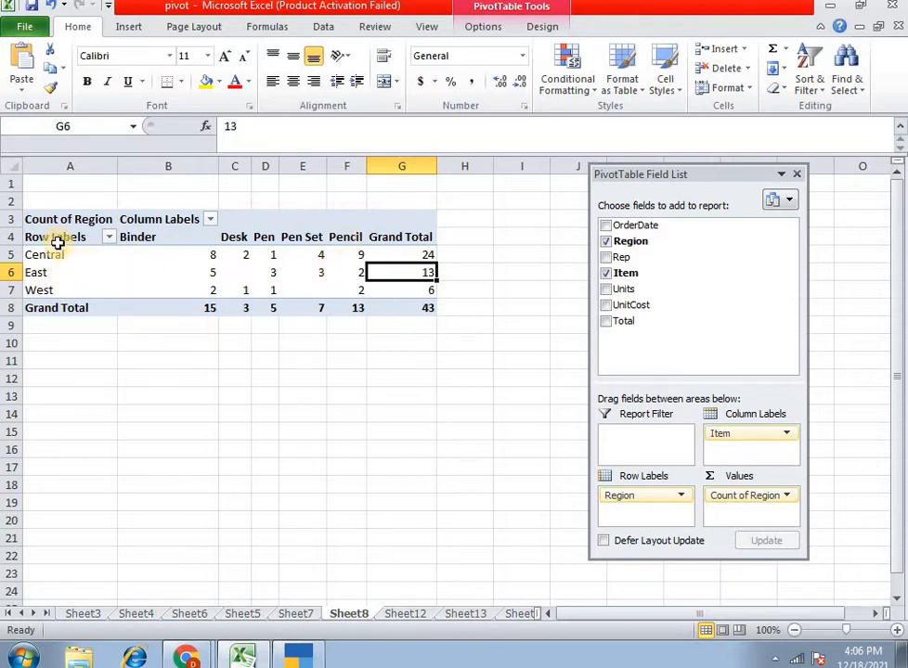
{"action": "left_click", "coordinate": [416, 310]}
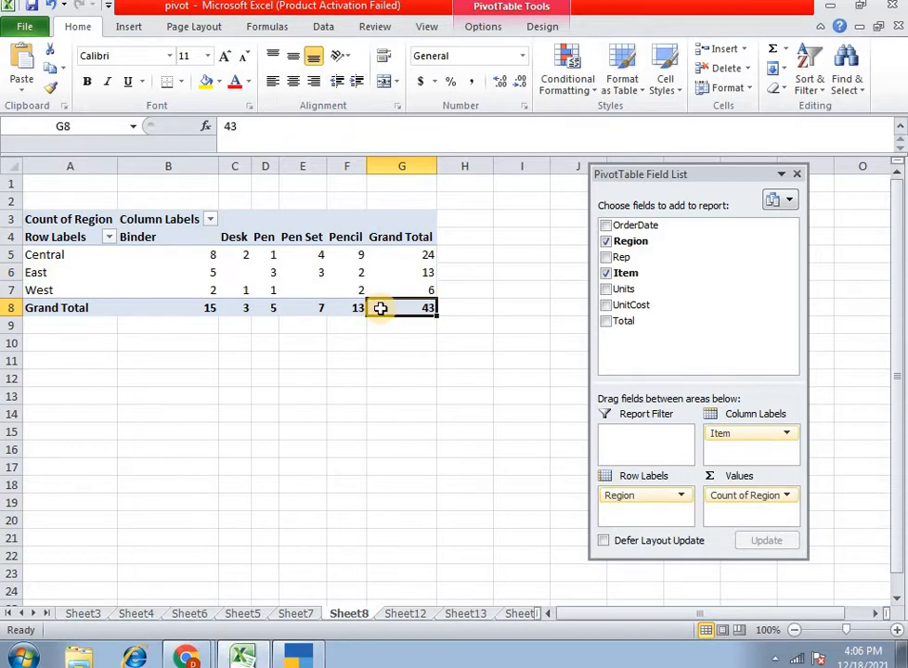
{"action": "mouse_move", "coordinate": [379, 311]}
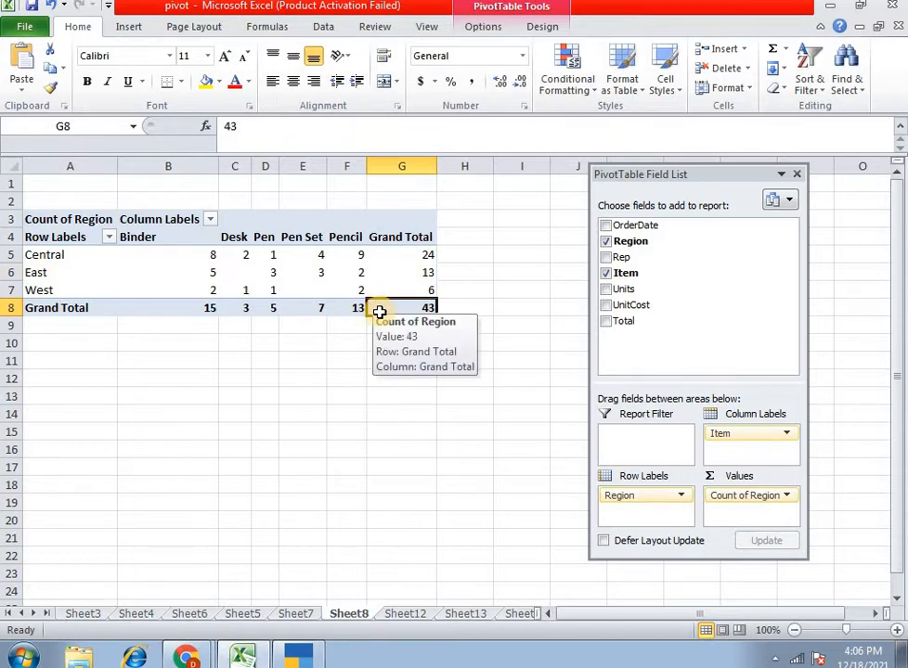
- Turn off the pivot table's grand totals for rows and columns and check the emptied total cells
{"action": "left_click", "coordinate": [487, 26]}
{"action": "left_click", "coordinate": [536, 28]}
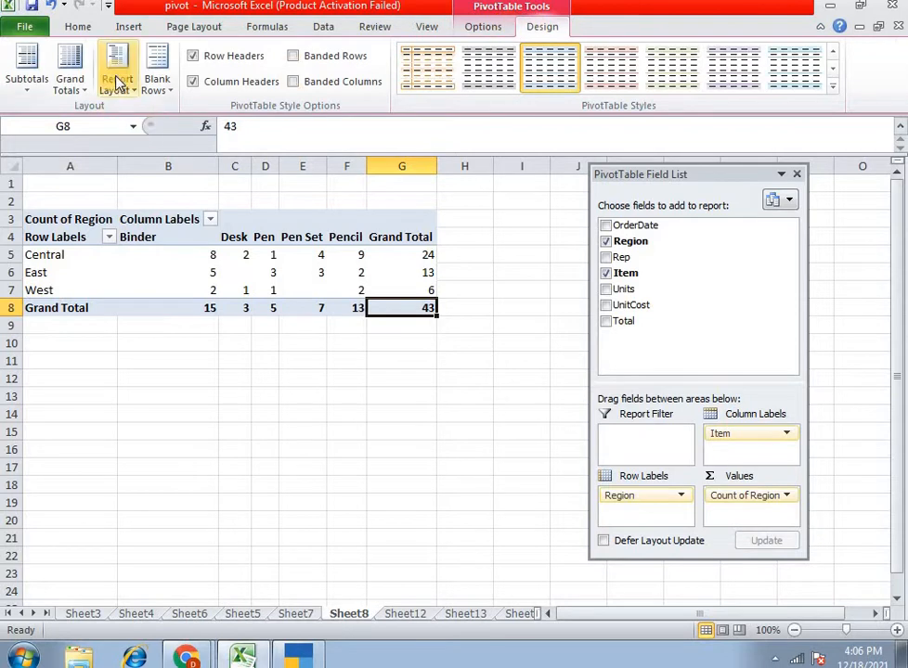
{"action": "left_click", "coordinate": [153, 84]}
{"action": "left_click", "coordinate": [72, 86]}
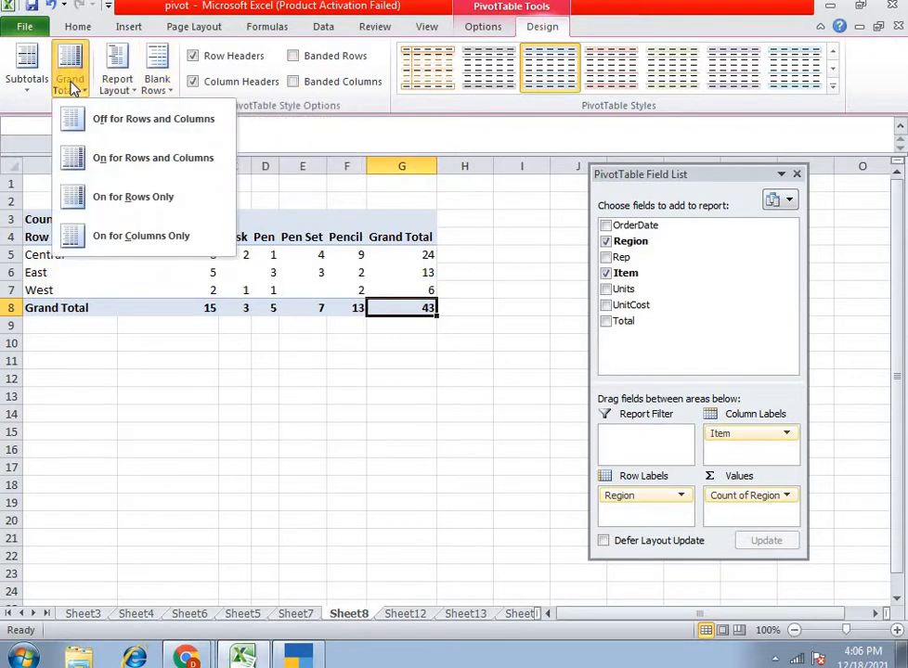
{"action": "left_click", "coordinate": [134, 134]}
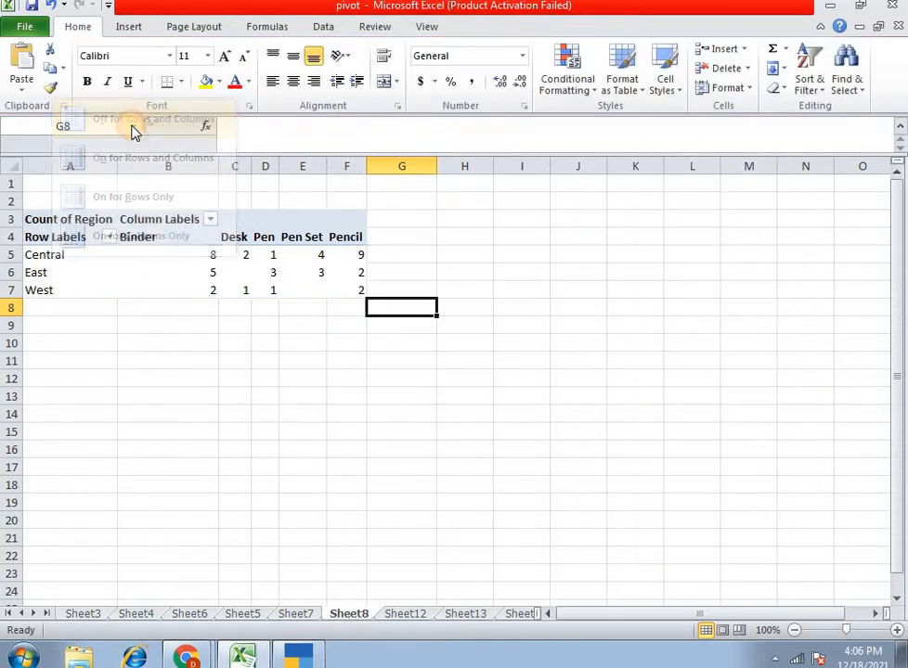
{"action": "left_click_drag", "start_coordinate": [397, 236], "coordinate": [400, 302]}
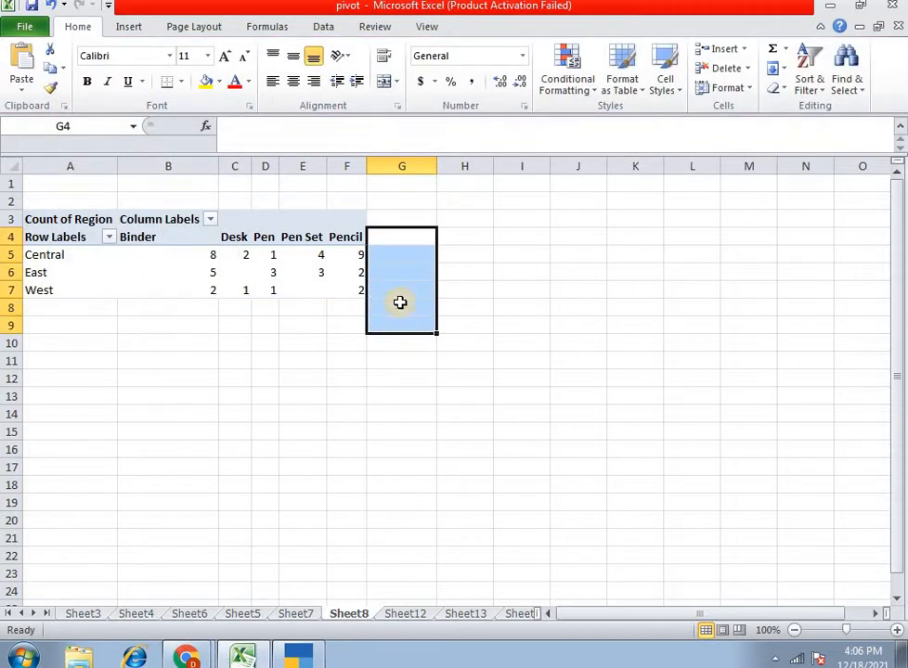
{"action": "left_click_drag", "start_coordinate": [392, 228], "coordinate": [397, 309]}
{"action": "left_click", "coordinate": [396, 309]}
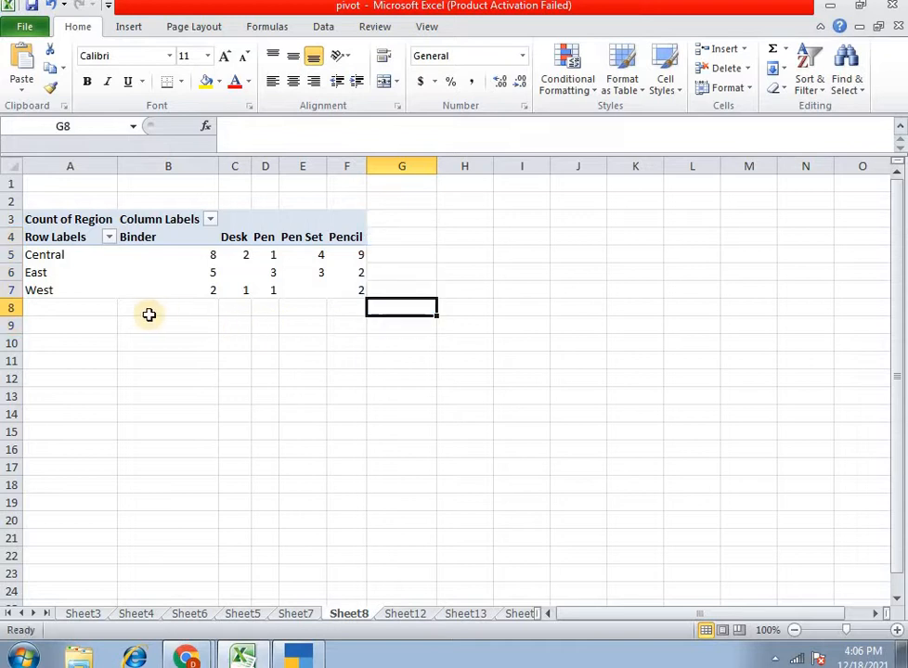
{"action": "left_click", "coordinate": [341, 322]}
{"action": "left_click", "coordinate": [401, 237]}
- Turn the pivot table's grand totals back on for both rows and columns
{"action": "left_click", "coordinate": [319, 222]}
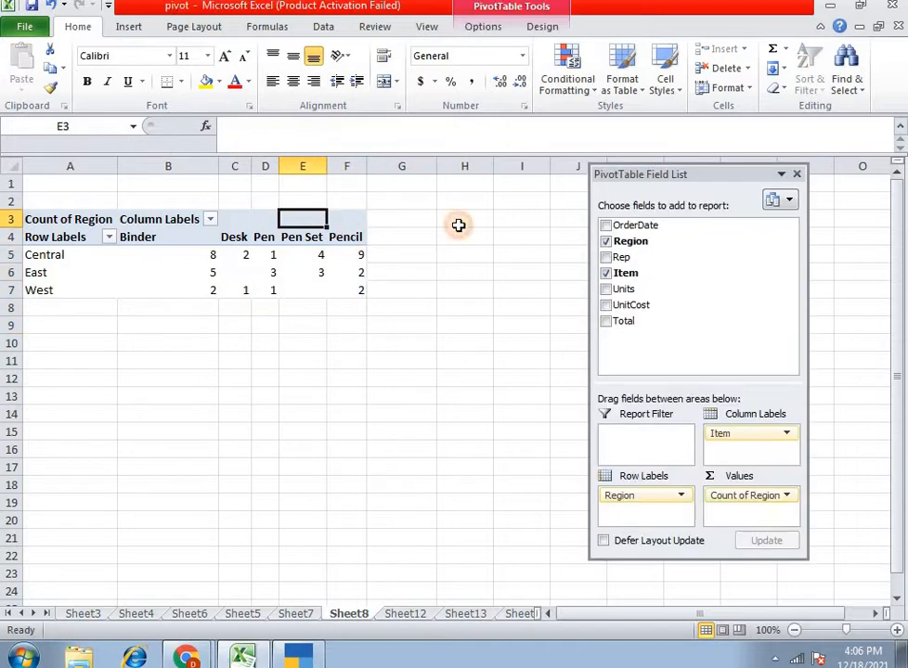
{"action": "left_click", "coordinate": [542, 27]}
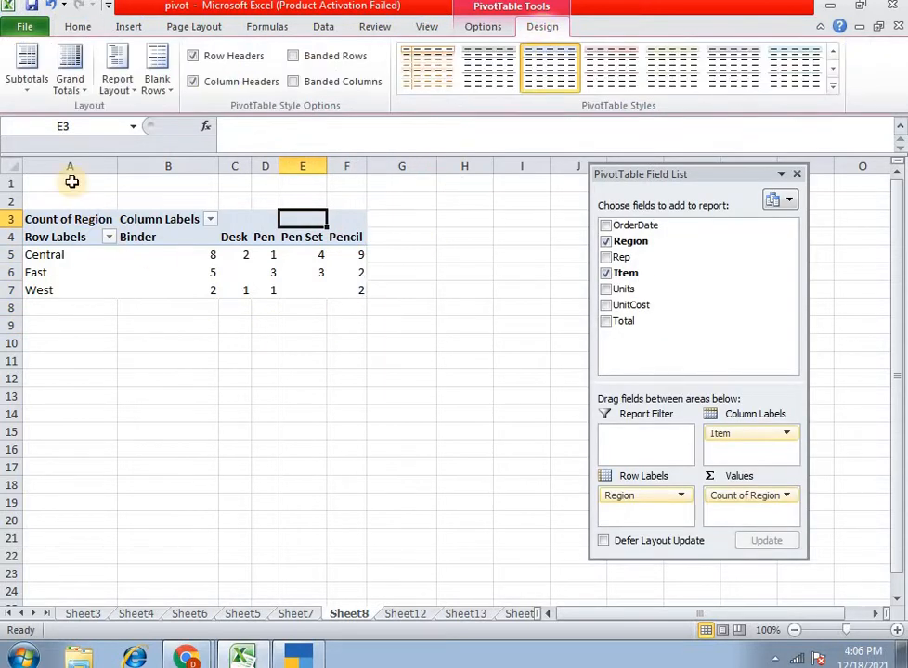
{"action": "left_click", "coordinate": [74, 88]}
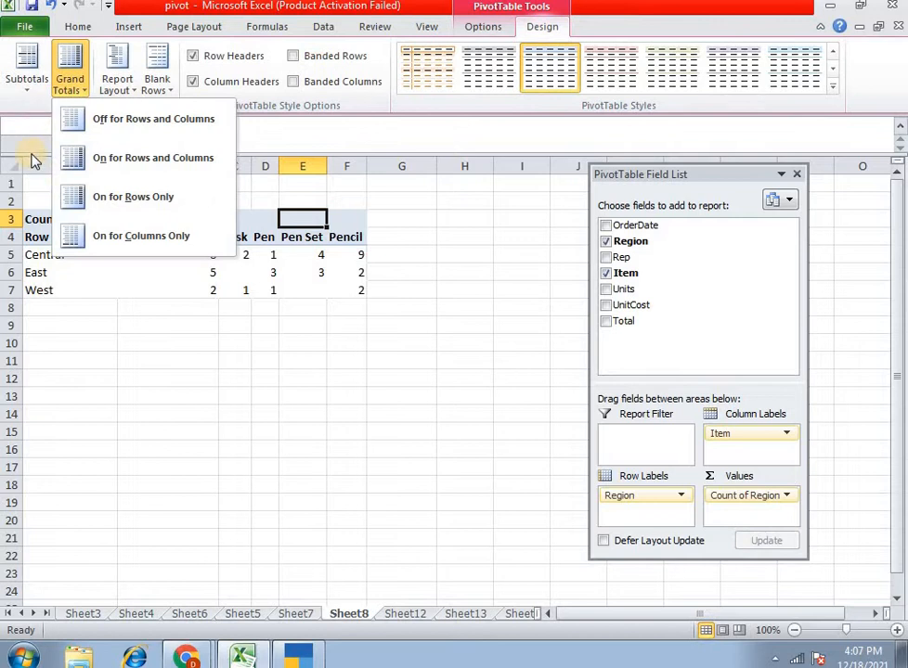
{"action": "left_click", "coordinate": [125, 159]}
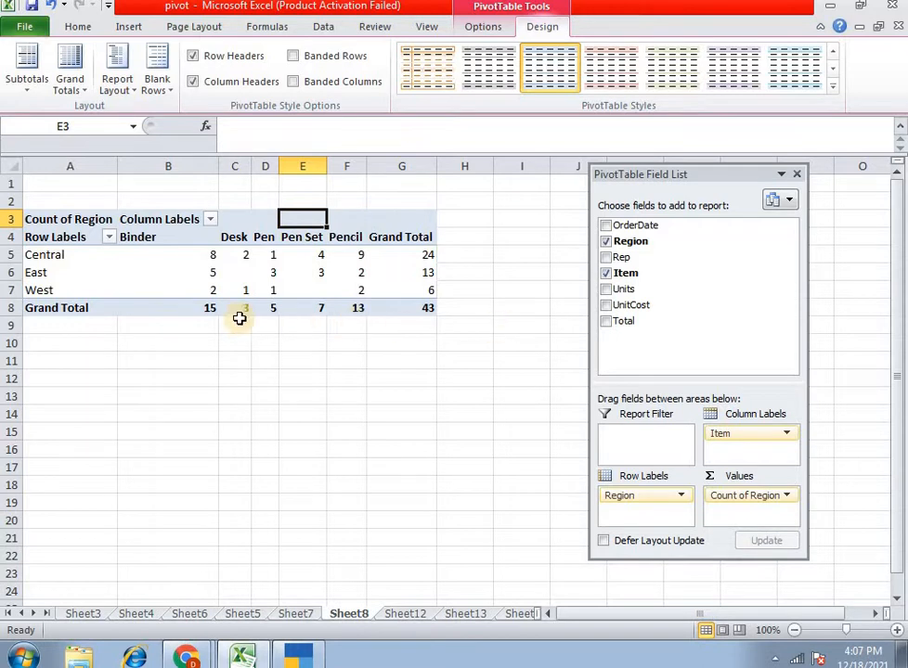
- Limit the grand totals to rows only and check the Grand Total column for the regions
{"action": "left_click", "coordinate": [116, 93]}
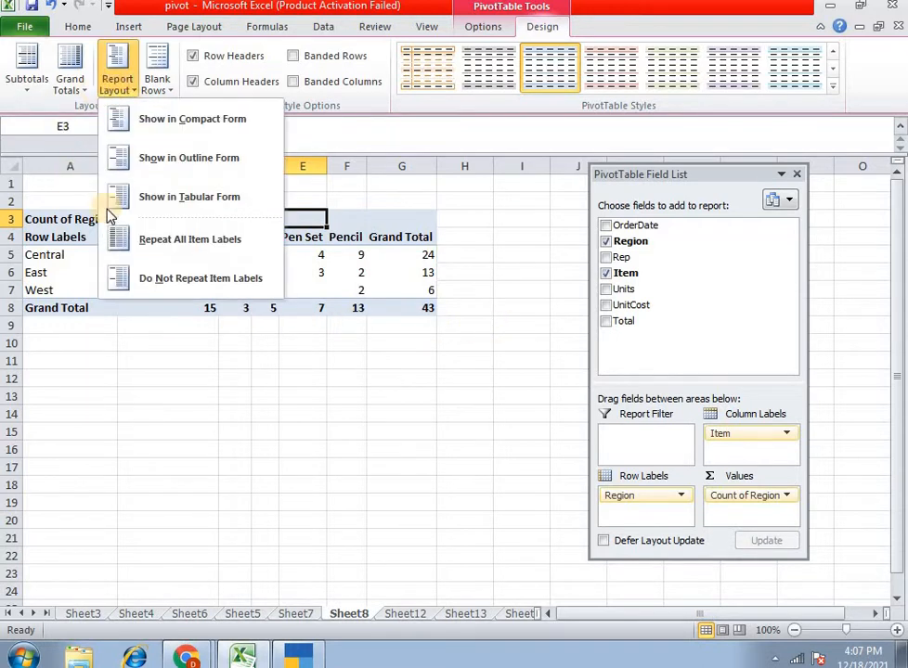
{"action": "left_click", "coordinate": [65, 93]}
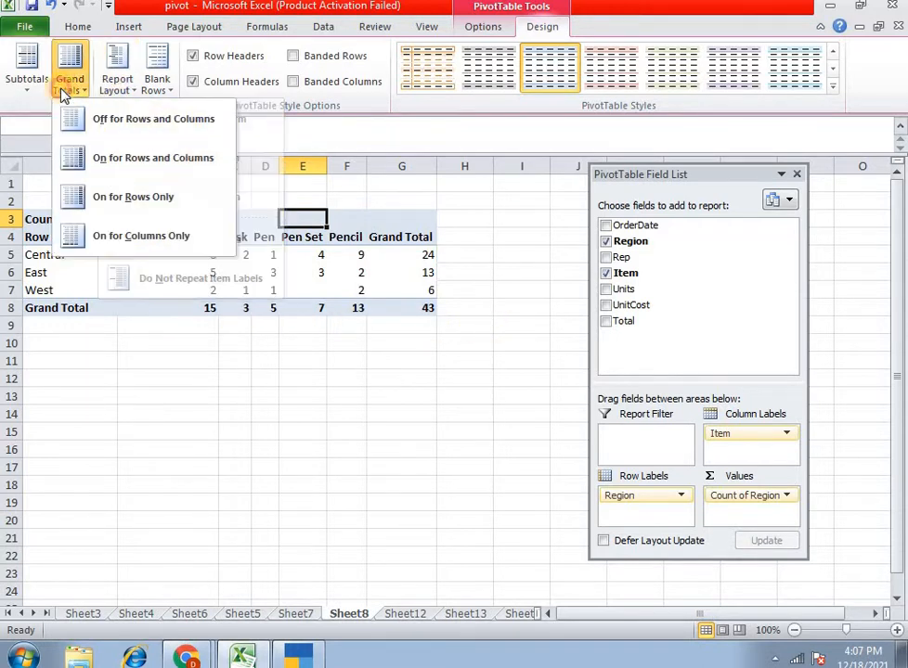
{"action": "left_click", "coordinate": [144, 203]}
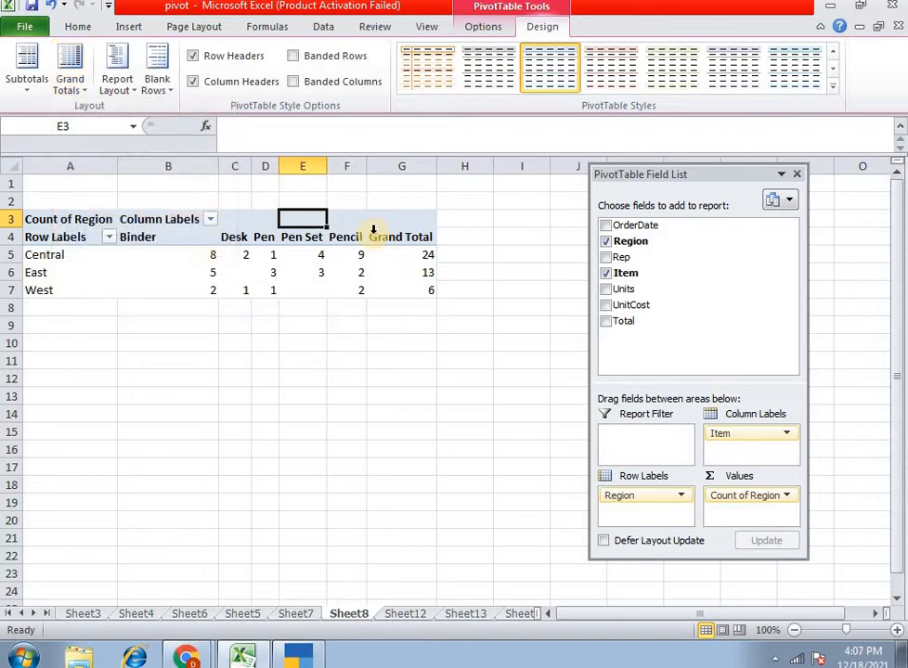
{"action": "key", "text": "Right"}
{"action": "key", "text": "Right"}
{"action": "left_click_drag", "start_coordinate": [401, 219], "coordinate": [393, 298]}
{"action": "left_click", "coordinate": [394, 293]}
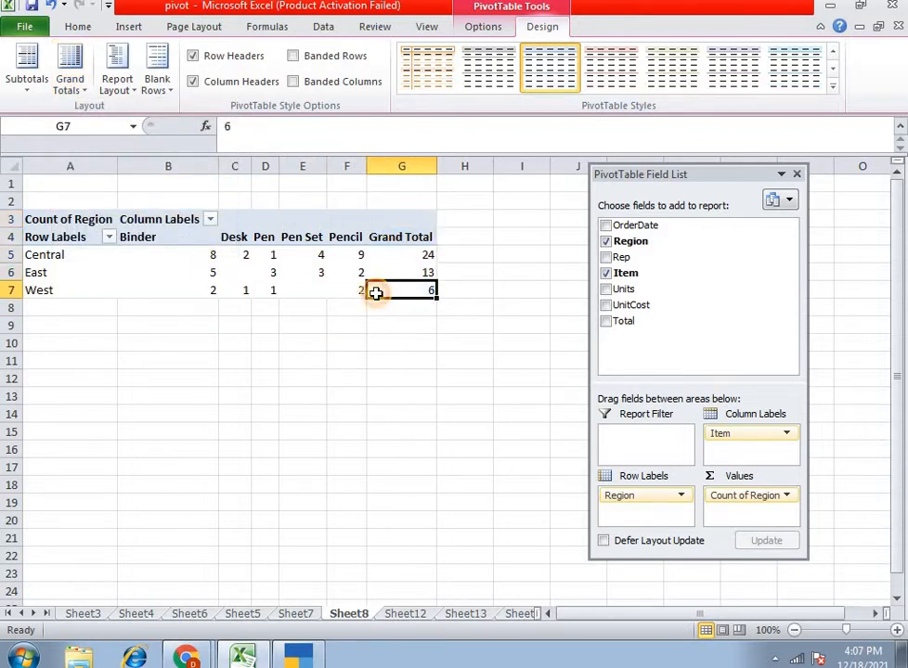
- Show the pivot table's grand totals for columns only
{"action": "left_click", "coordinate": [71, 86]}
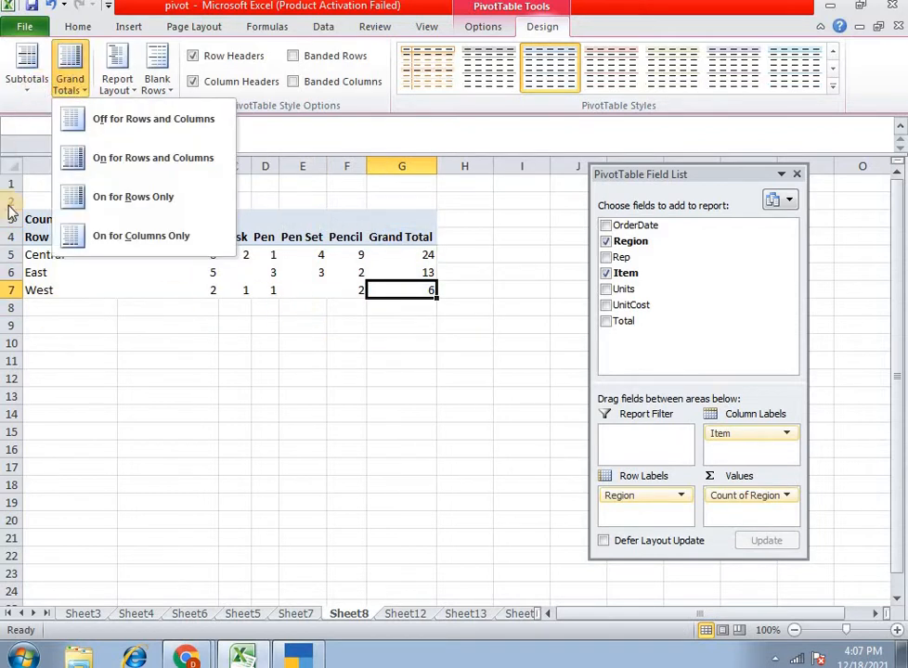
{"action": "left_click", "coordinate": [82, 236]}
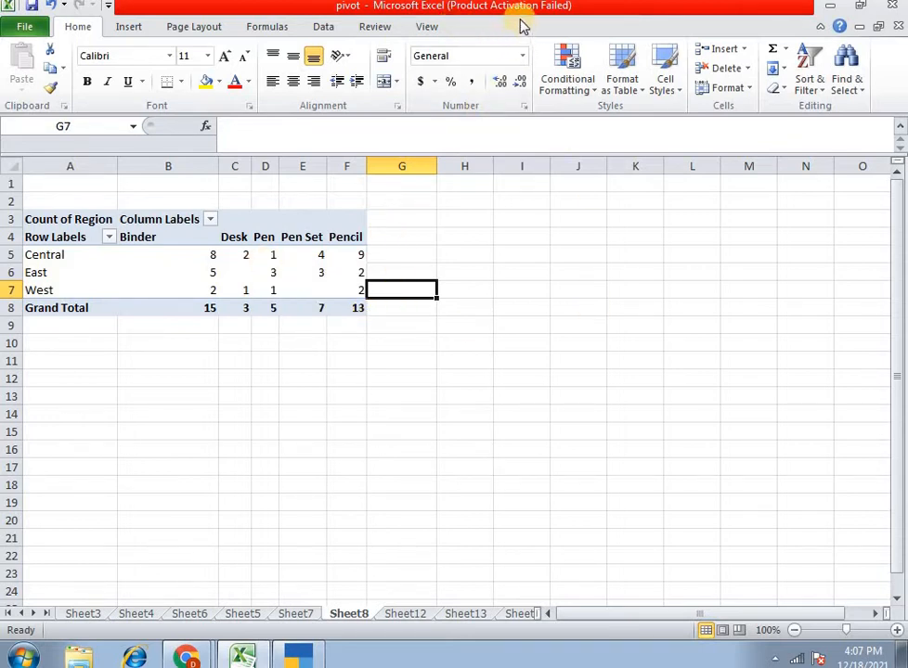
{"action": "left_click", "coordinate": [334, 249]}
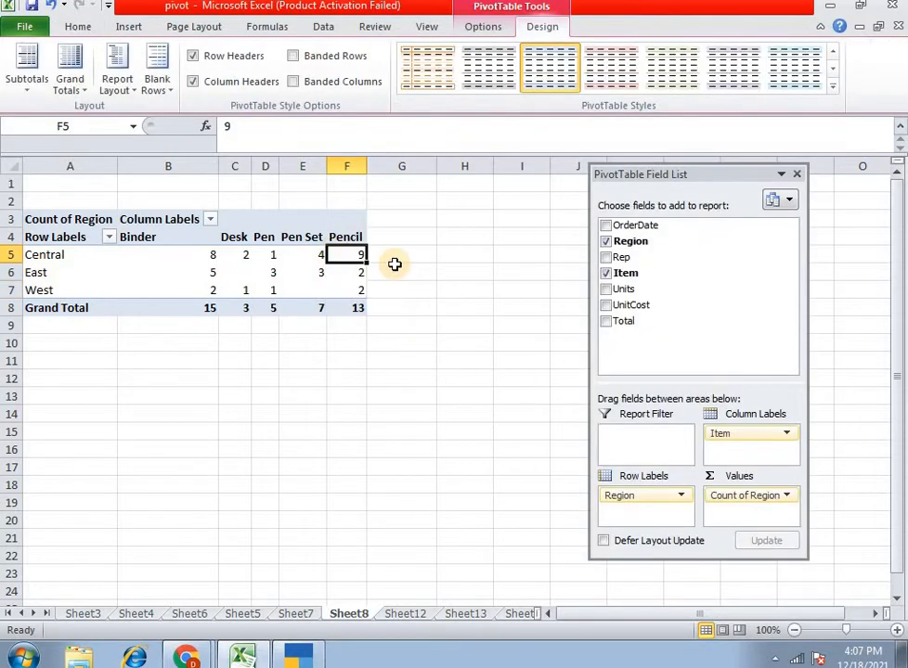
{"action": "left_click", "coordinate": [496, 35]}
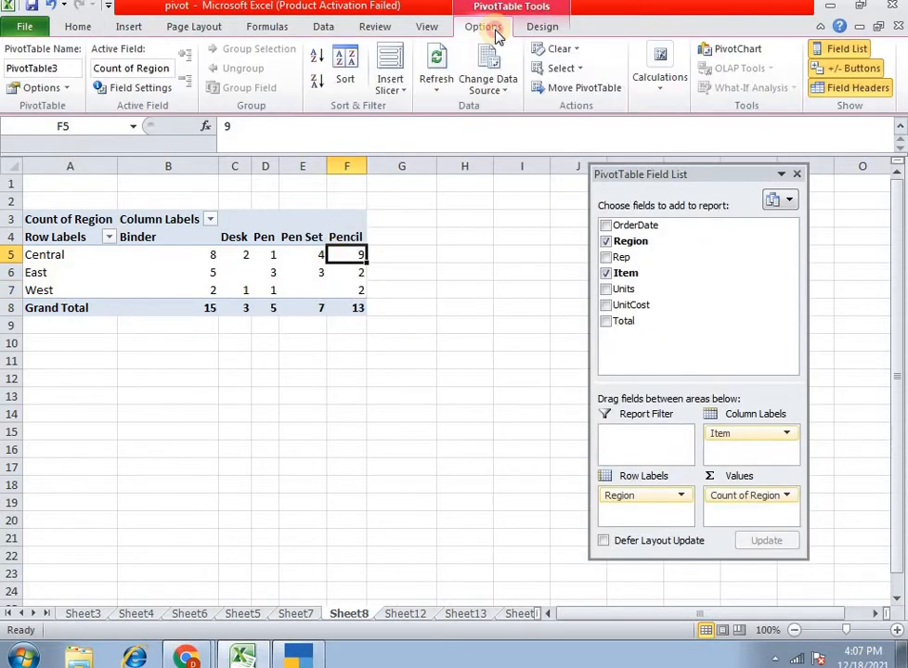
{"action": "left_click", "coordinate": [543, 27]}
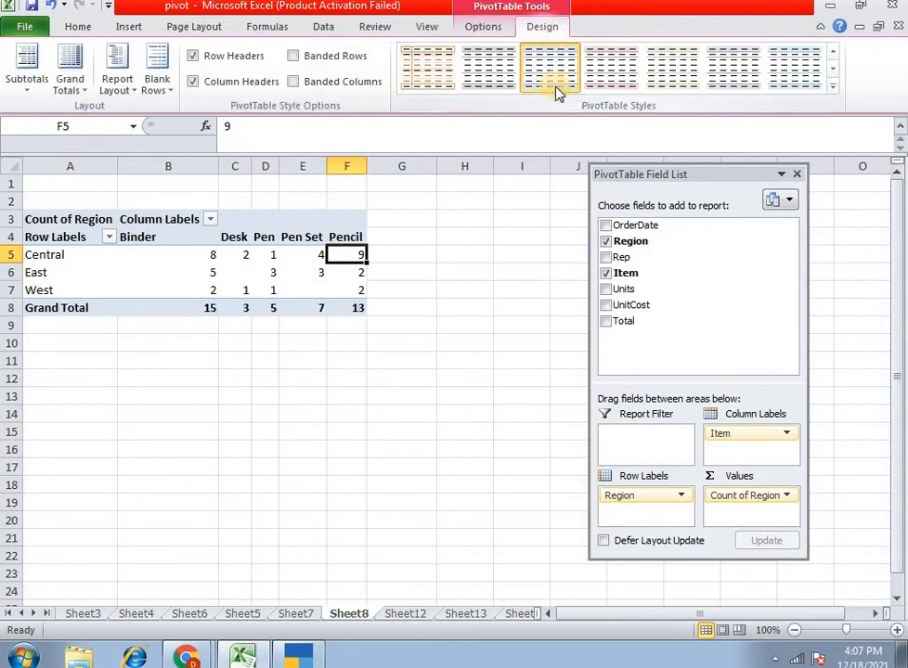
{"action": "left_click", "coordinate": [515, 240]}
{"action": "left_click", "coordinate": [548, 289]}
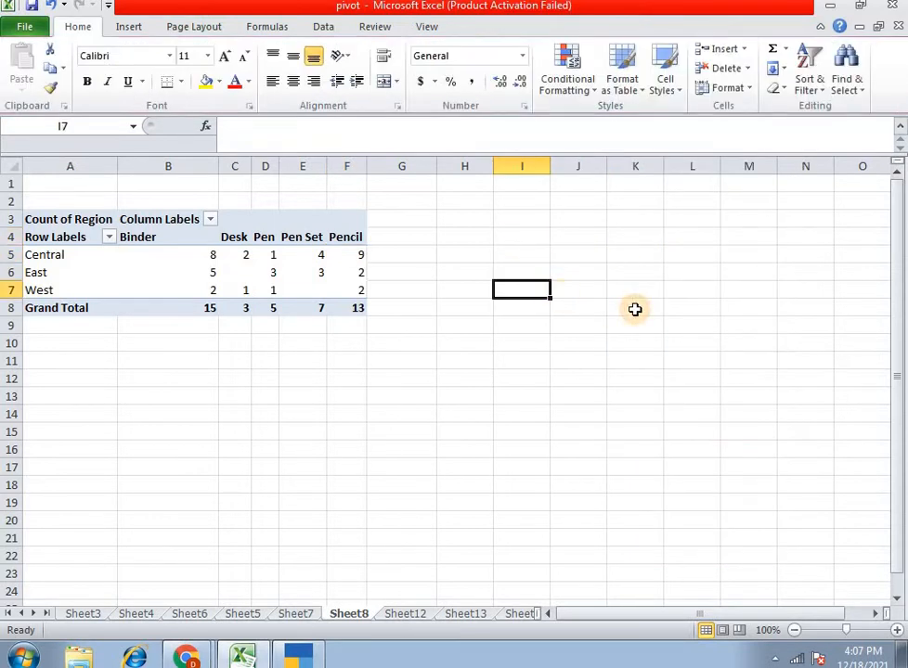
{"action": "left_click", "coordinate": [563, 373]}
{"action": "left_click", "coordinate": [445, 423]}
{"action": "left_click", "coordinate": [598, 310]}
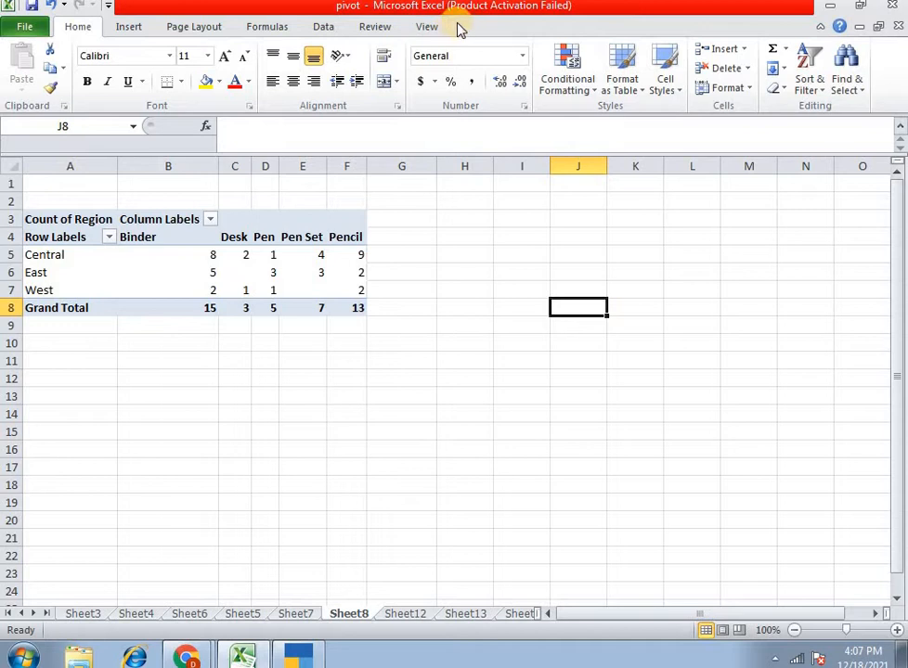
{"action": "left_click", "coordinate": [288, 256]}
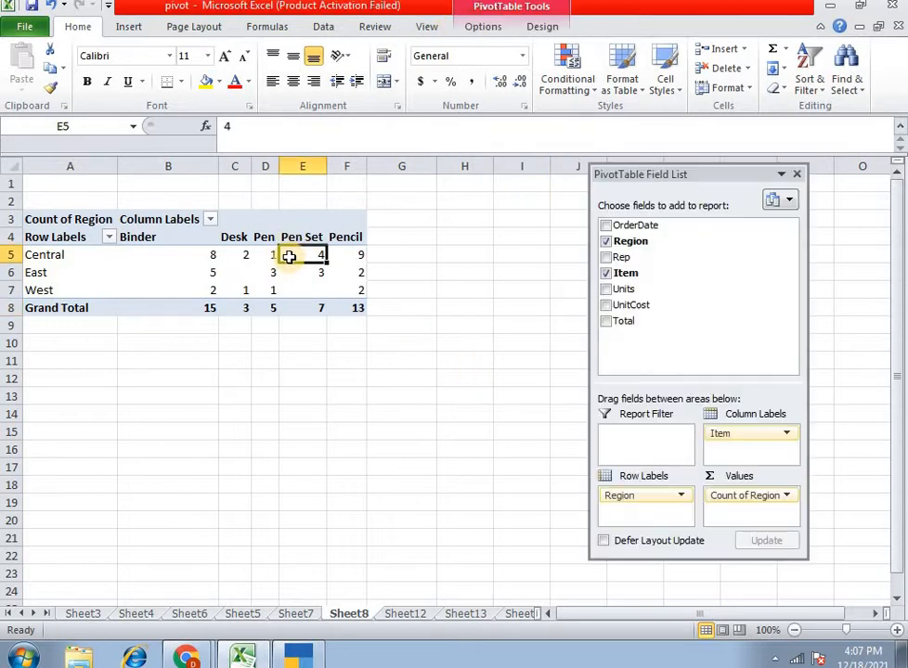
{"action": "left_click", "coordinate": [269, 288]}
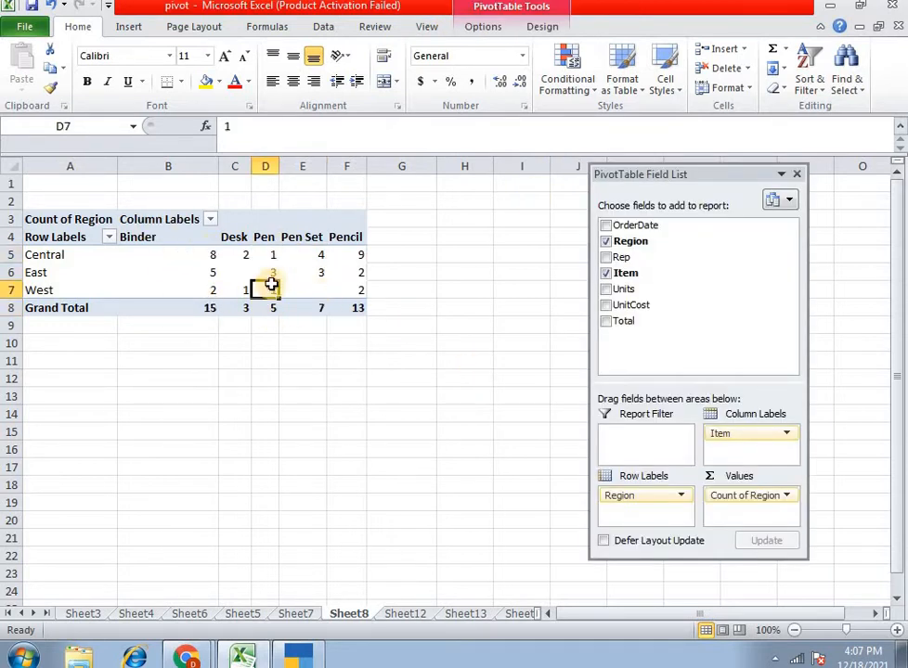
{"action": "left_click", "coordinate": [348, 278]}
{"action": "key", "text": "Left"}
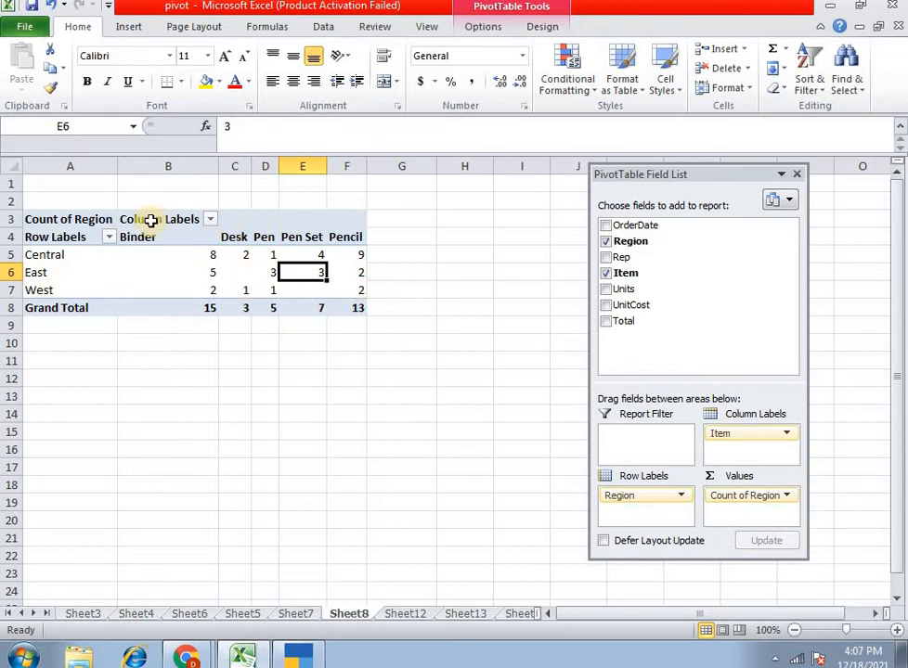
- Apply the green style from the first row of Medium PivotTable styles, with banded rows and banded columns enabled
{"action": "left_click", "coordinate": [477, 35]}
{"action": "left_click", "coordinate": [549, 31]}
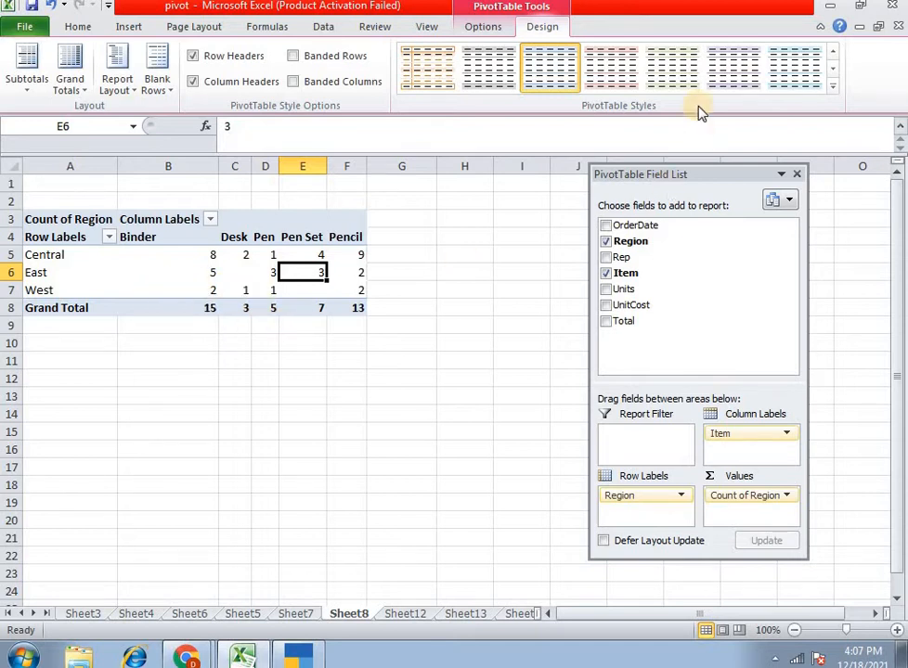
{"action": "left_click", "coordinate": [291, 269]}
{"action": "left_click", "coordinate": [302, 253]}
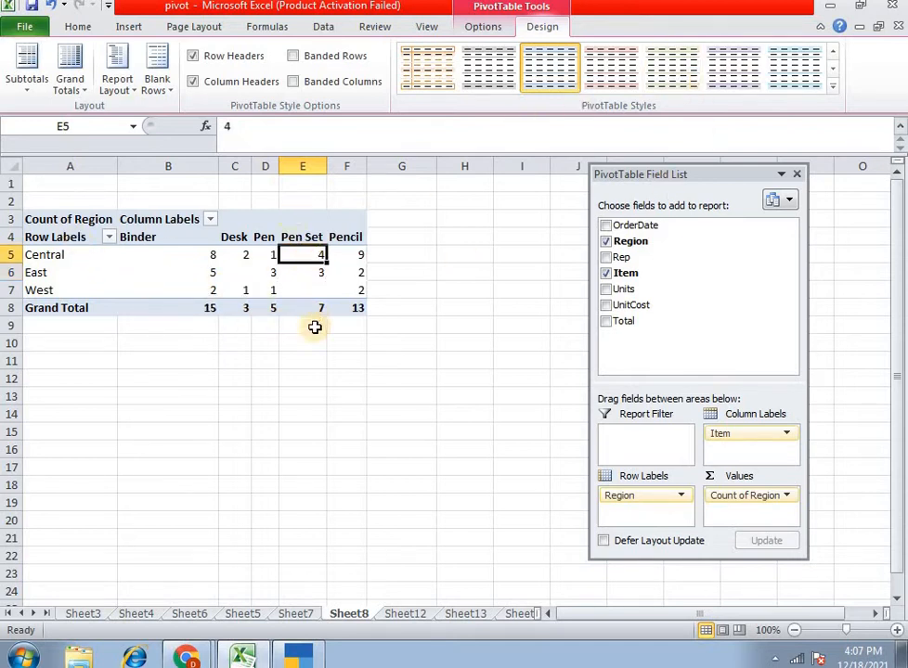
{"action": "left_click", "coordinate": [832, 86]}
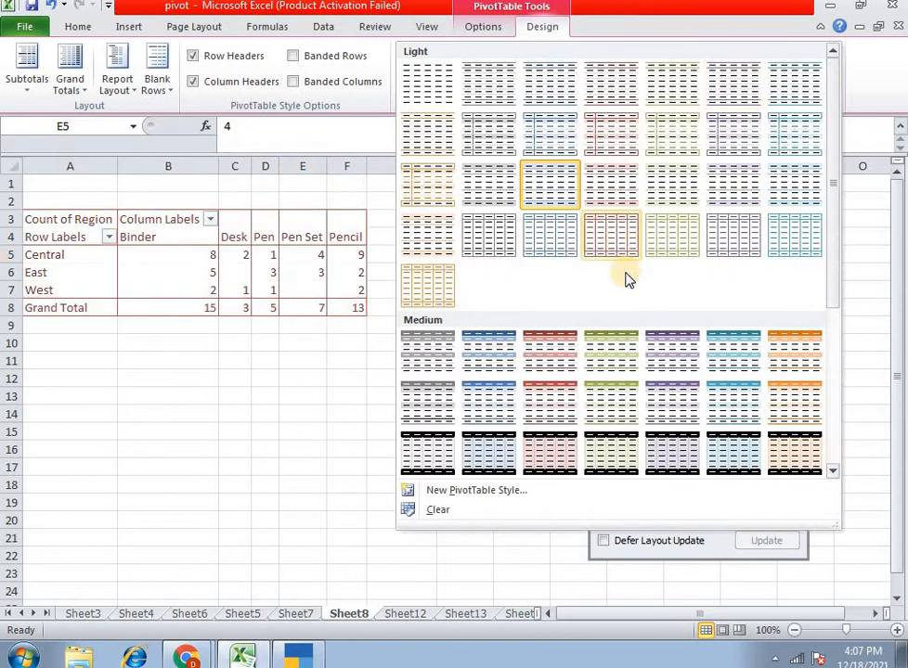
{"action": "left_click", "coordinate": [604, 369]}
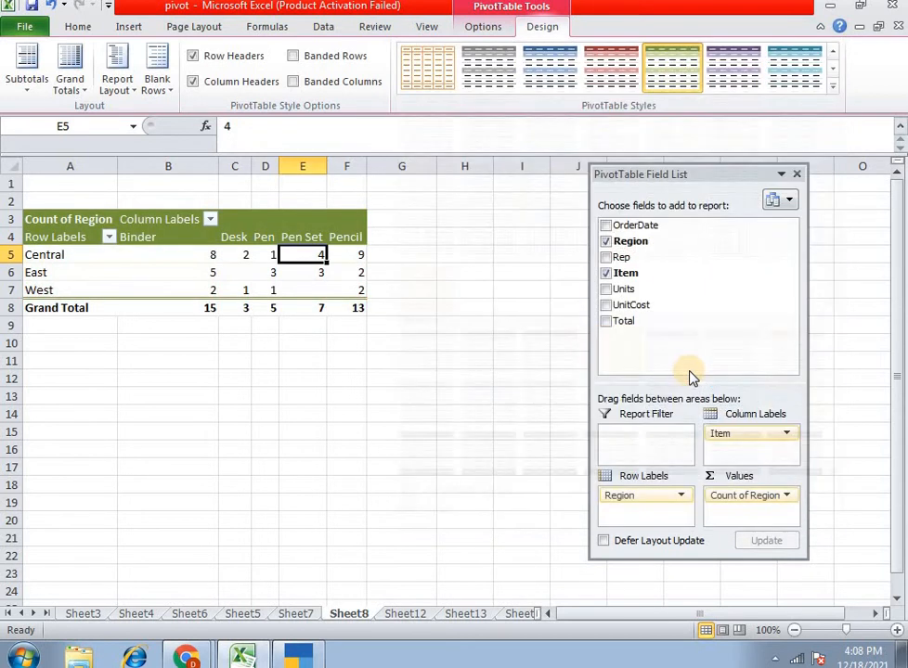
{"action": "left_click", "coordinate": [340, 60]}
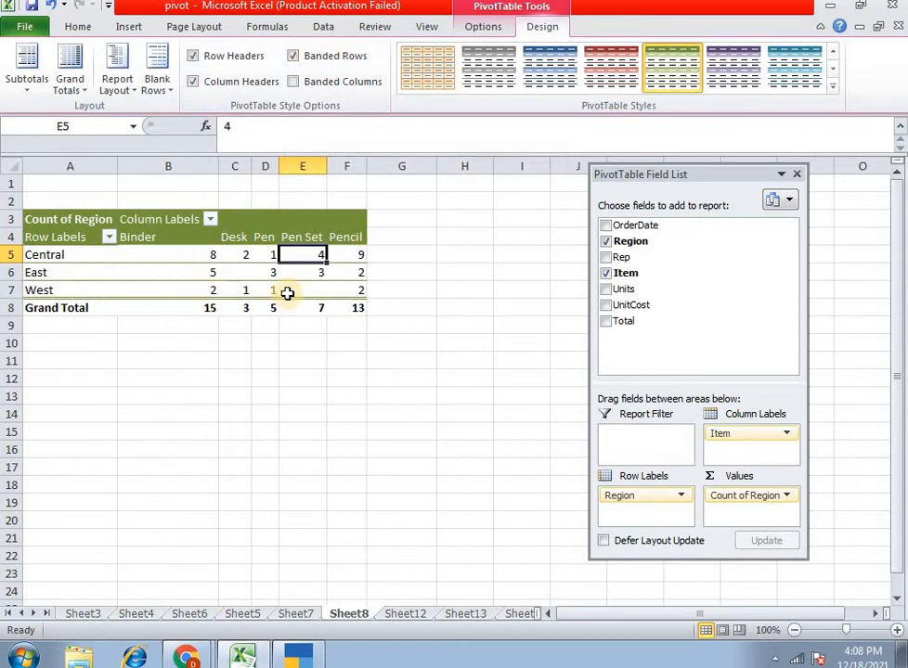
{"action": "left_click", "coordinate": [351, 83]}
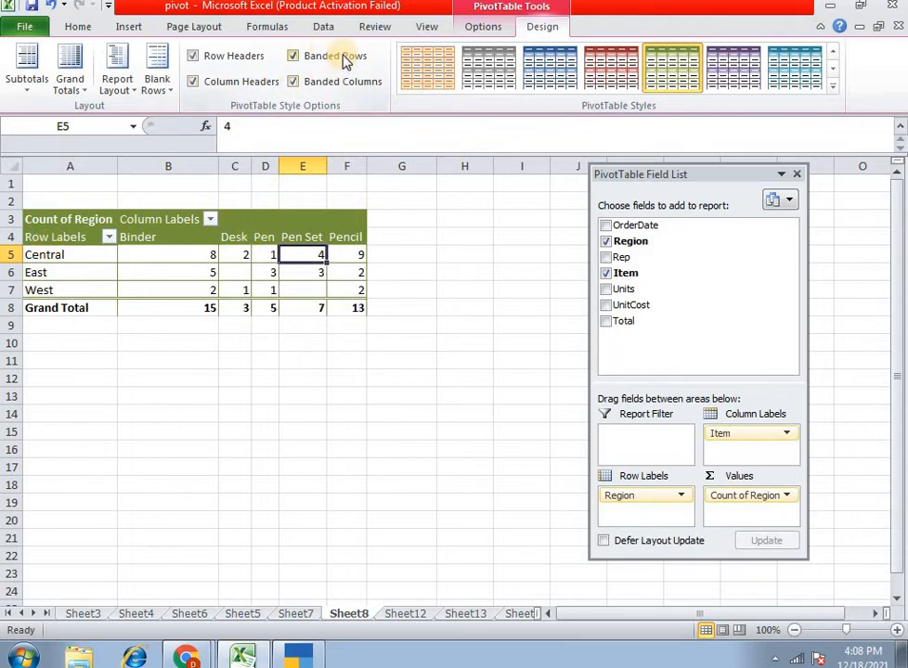
- Toggle the pivot table's column header and row header formatting off and on repeatedly, leaving both enabled
{"action": "left_click", "coordinate": [209, 85]}
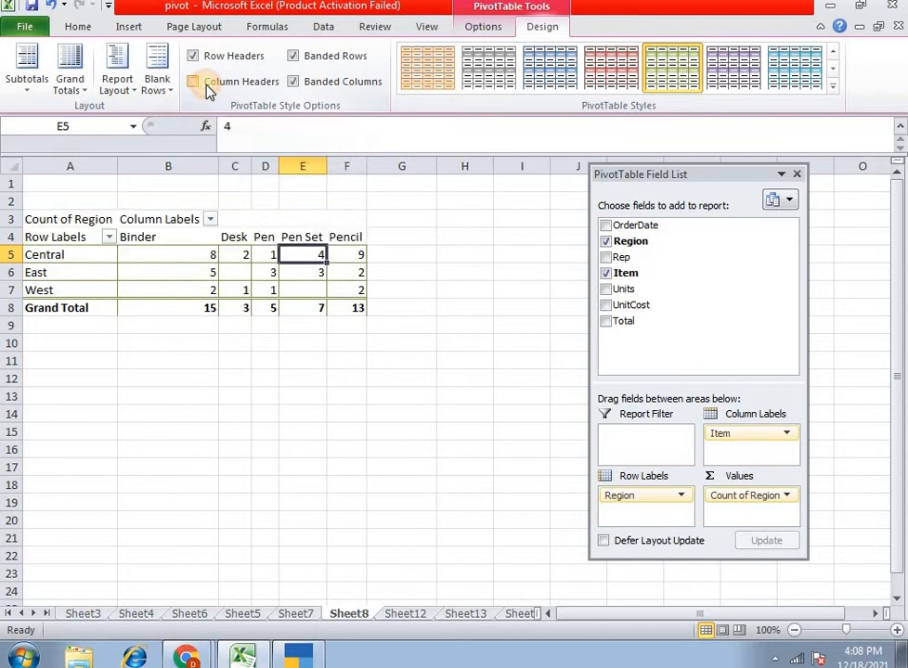
{"action": "left_click", "coordinate": [208, 85]}
{"action": "left_click", "coordinate": [207, 85]}
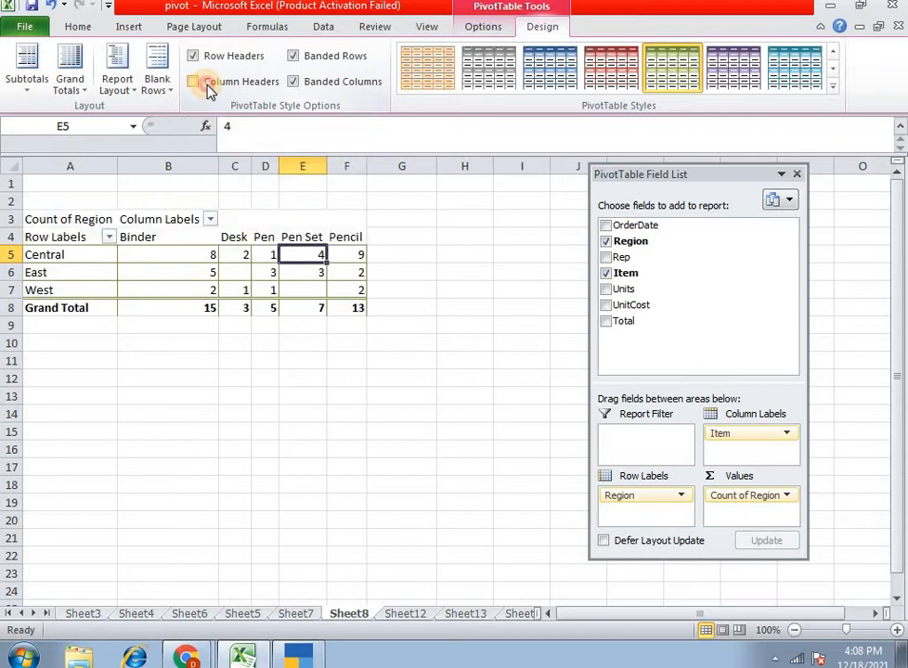
{"action": "left_click", "coordinate": [208, 85]}
{"action": "left_click", "coordinate": [208, 86]}
{"action": "left_click", "coordinate": [208, 85]}
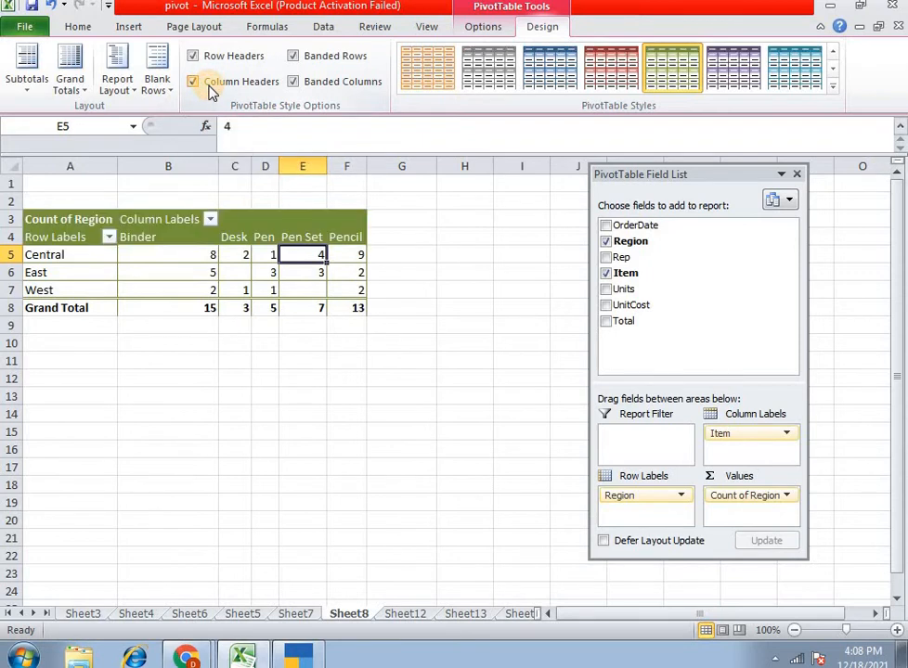
{"action": "left_click", "coordinate": [219, 61]}
{"action": "left_click", "coordinate": [219, 62]}
{"action": "left_click", "coordinate": [219, 62]}
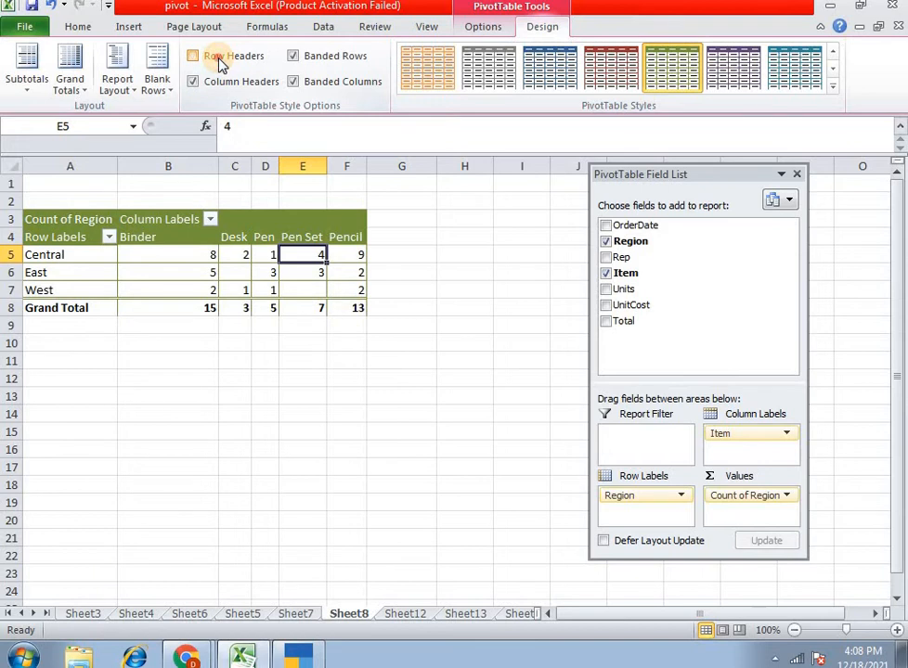
{"action": "left_click", "coordinate": [219, 61]}
{"action": "left_click", "coordinate": [243, 89]}
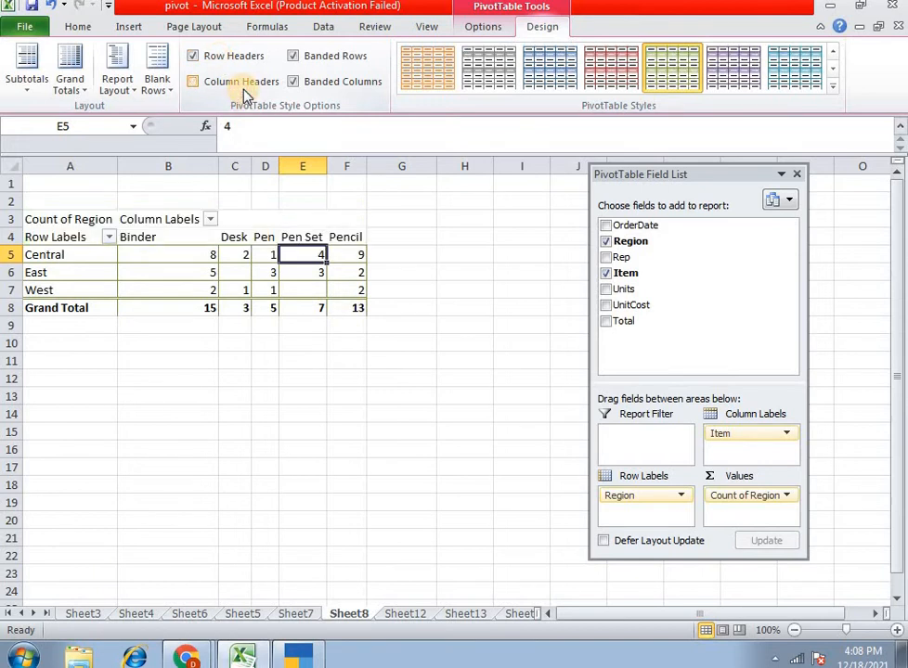
{"action": "left_click", "coordinate": [244, 89]}
{"action": "left_click", "coordinate": [243, 89]}
{"action": "left_click", "coordinate": [243, 89]}
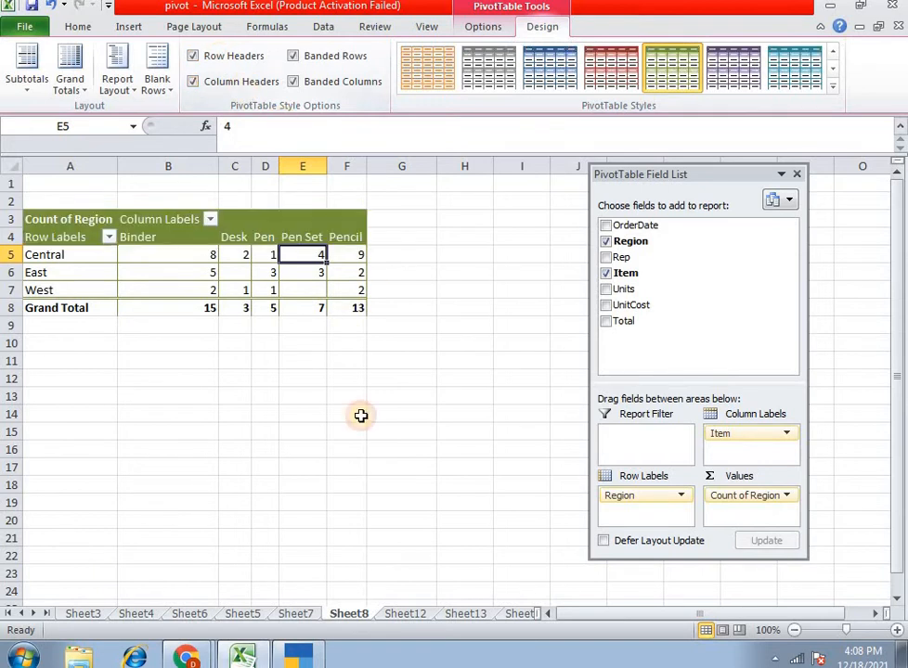
- Try inserting and removing a blank line after each item in the pivot table
{"action": "left_click", "coordinate": [178, 312]}
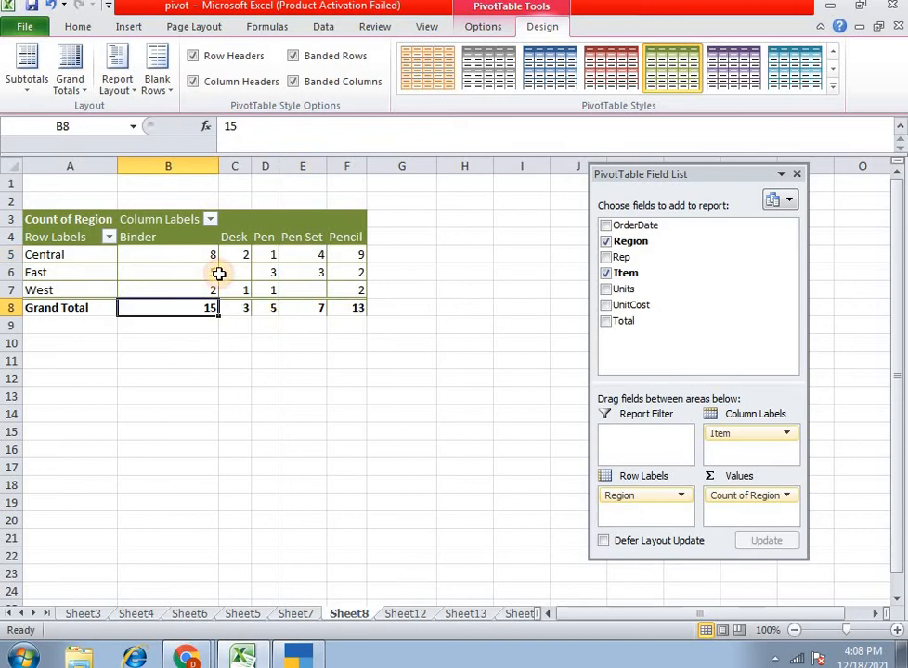
{"action": "left_click", "coordinate": [157, 93]}
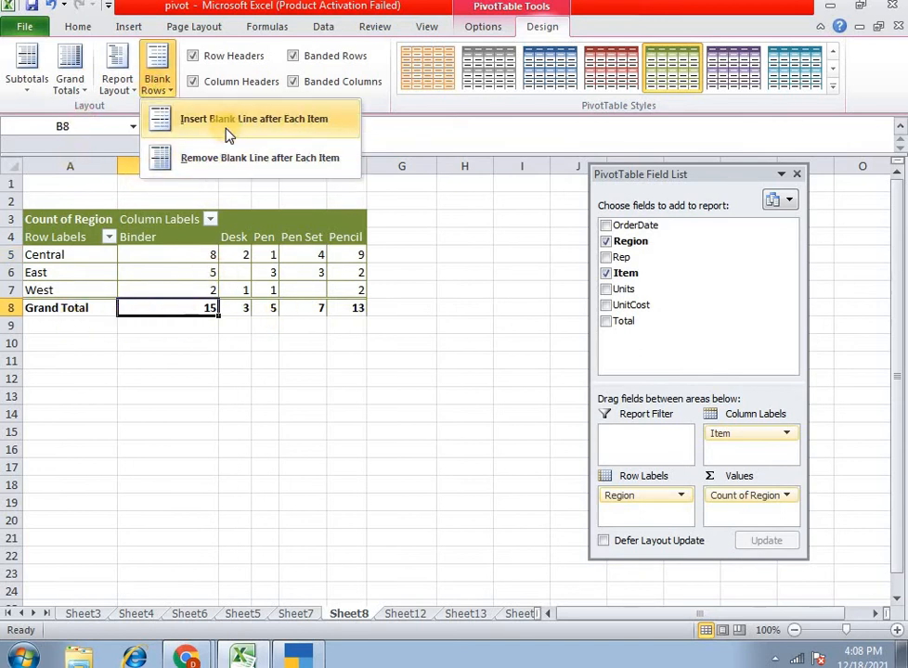
{"action": "key", "text": "Escape"}
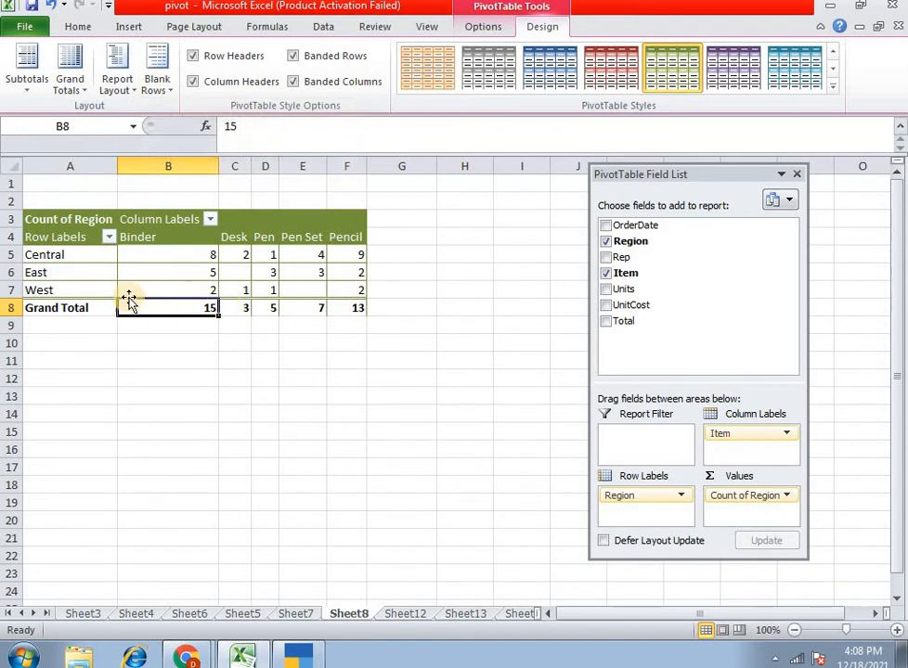
{"action": "left_click", "coordinate": [84, 283]}
{"action": "left_click", "coordinate": [89, 273]}
{"action": "left_click", "coordinate": [165, 255]}
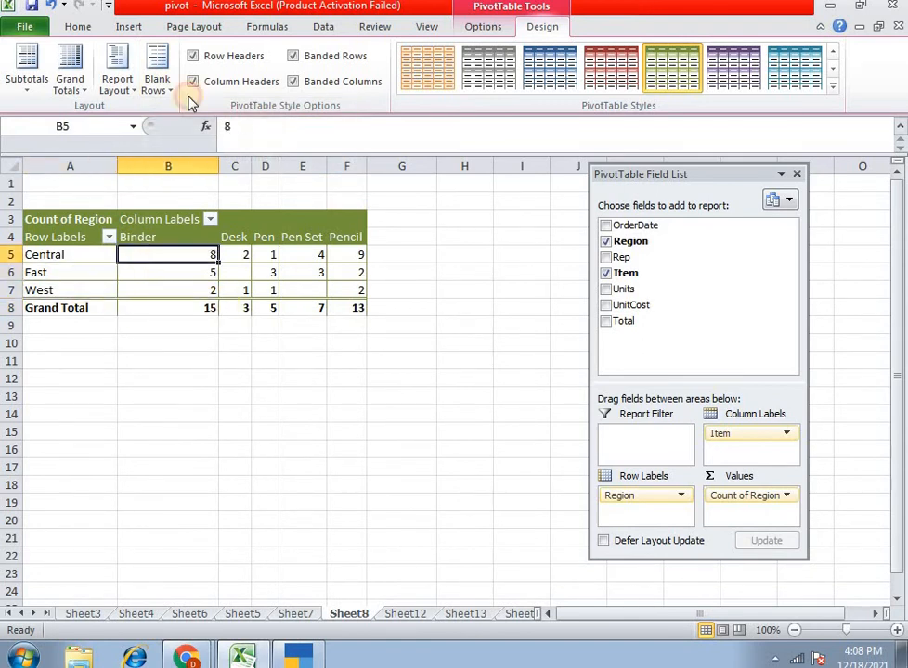
{"action": "left_click", "coordinate": [158, 90]}
{"action": "left_click", "coordinate": [184, 133]}
{"action": "left_click", "coordinate": [158, 89]}
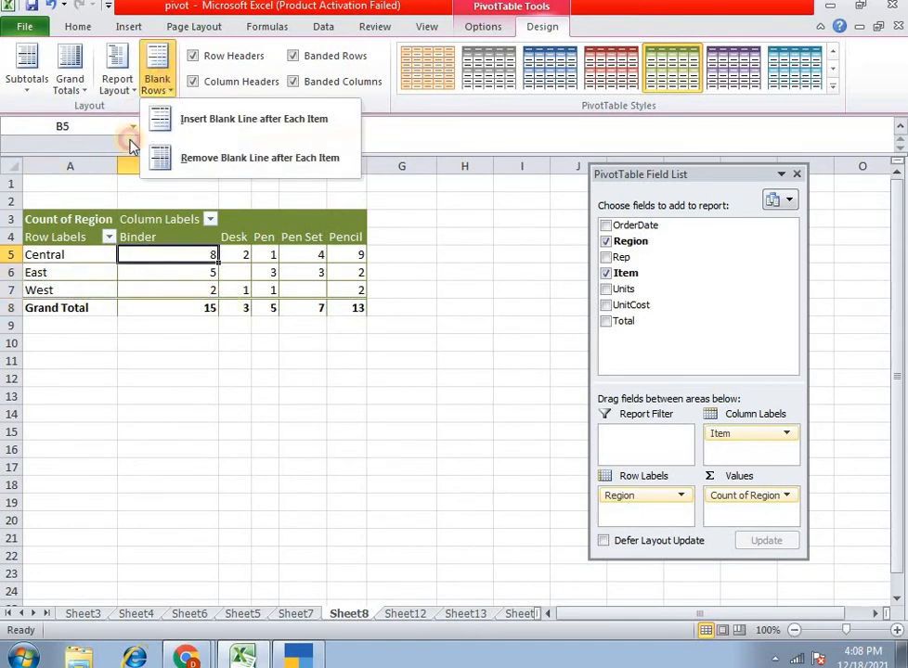
{"action": "left_click", "coordinate": [171, 166]}
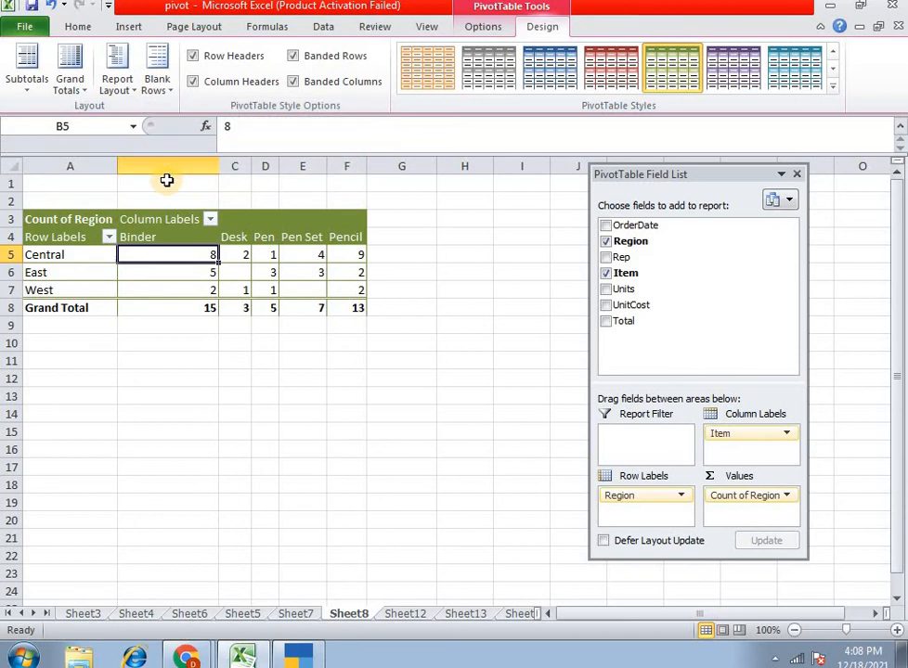
- Select the Central, East and West row labels and examine the blank-line options available for the pivot table items
{"action": "left_click", "coordinate": [100, 295]}
{"action": "left_click_drag", "start_coordinate": [83, 260], "coordinate": [88, 290]}
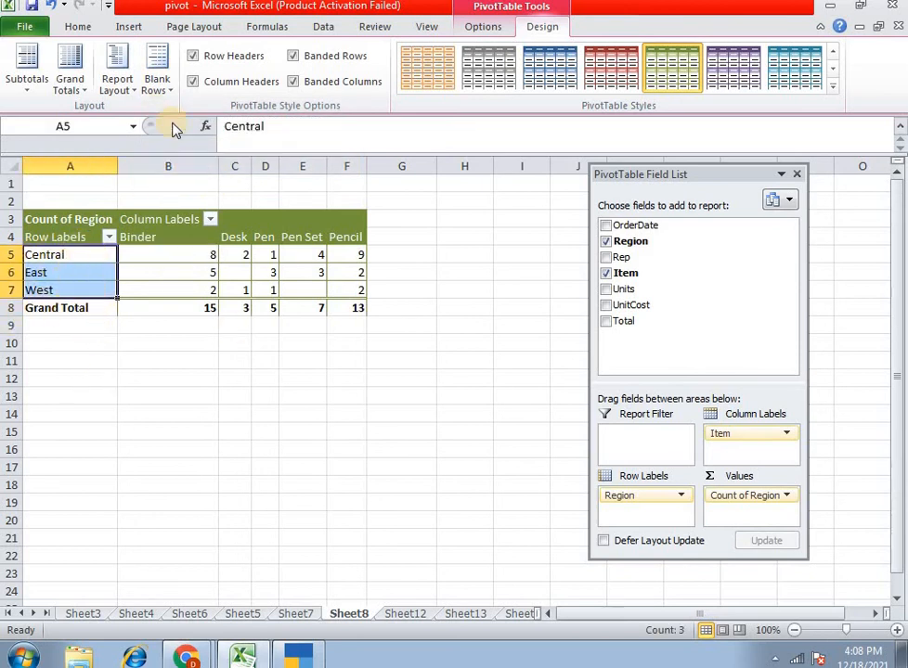
{"action": "left_click", "coordinate": [158, 90]}
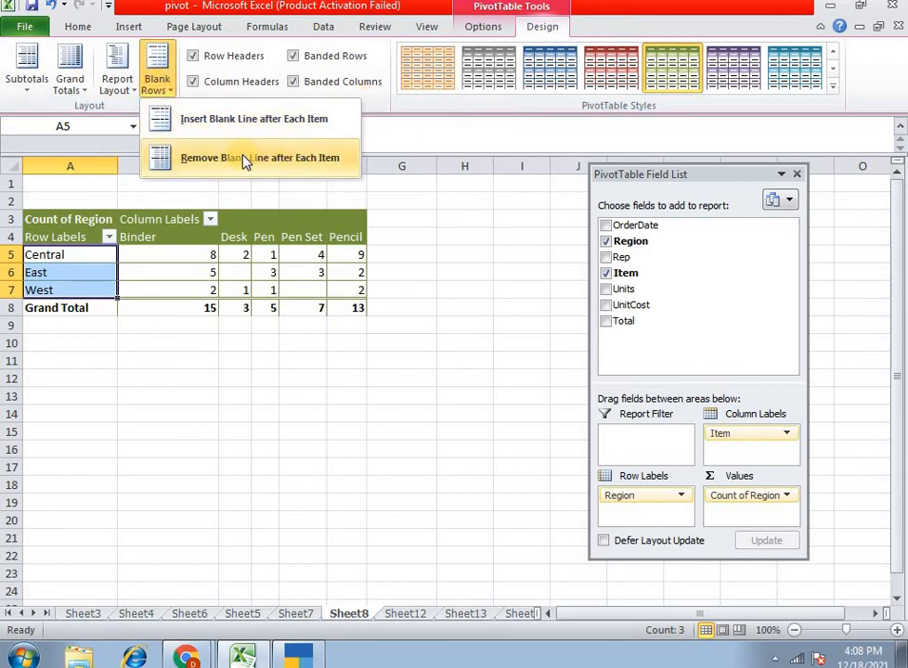
{"action": "left_click", "coordinate": [229, 257]}
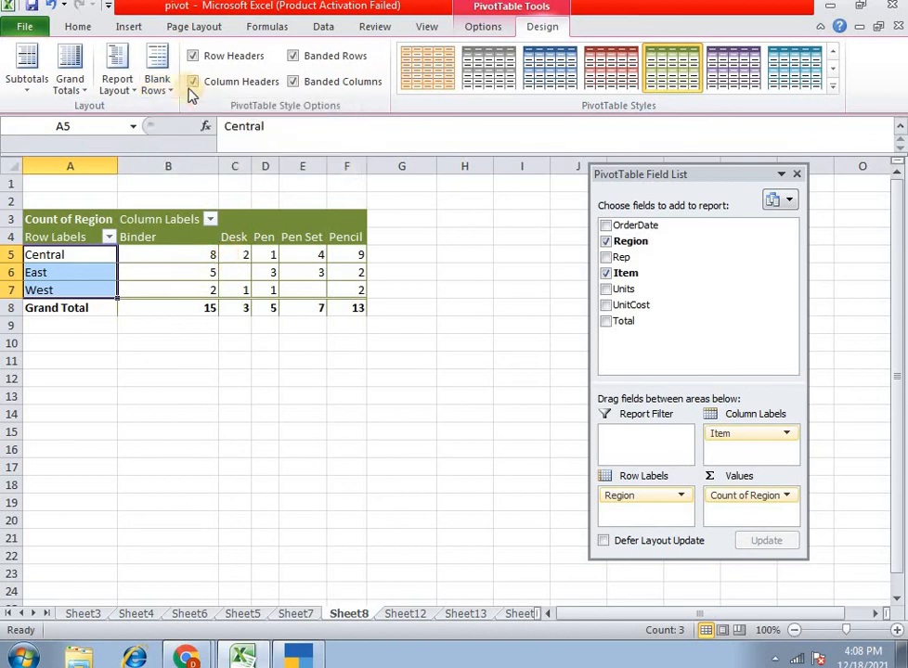
{"action": "left_click", "coordinate": [164, 92]}
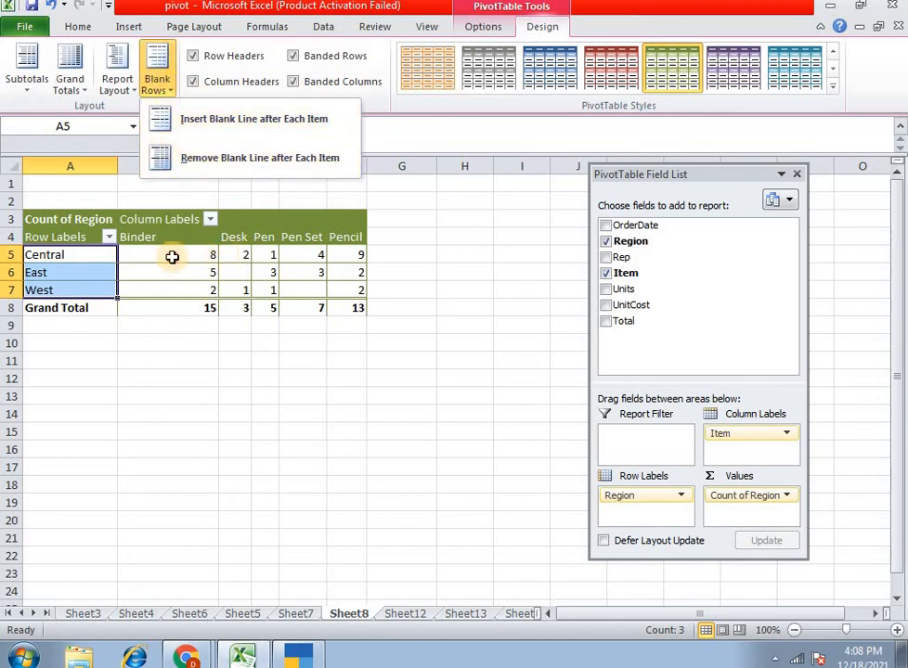
{"action": "left_click", "coordinate": [243, 258]}
- Select the Grand Total values from Binder to Pencil in B8:F8 and compare them with the region rows
{"action": "left_click_drag", "start_coordinate": [158, 312], "coordinate": [355, 307]}
{"action": "mouse_move", "coordinate": [175, 280]}
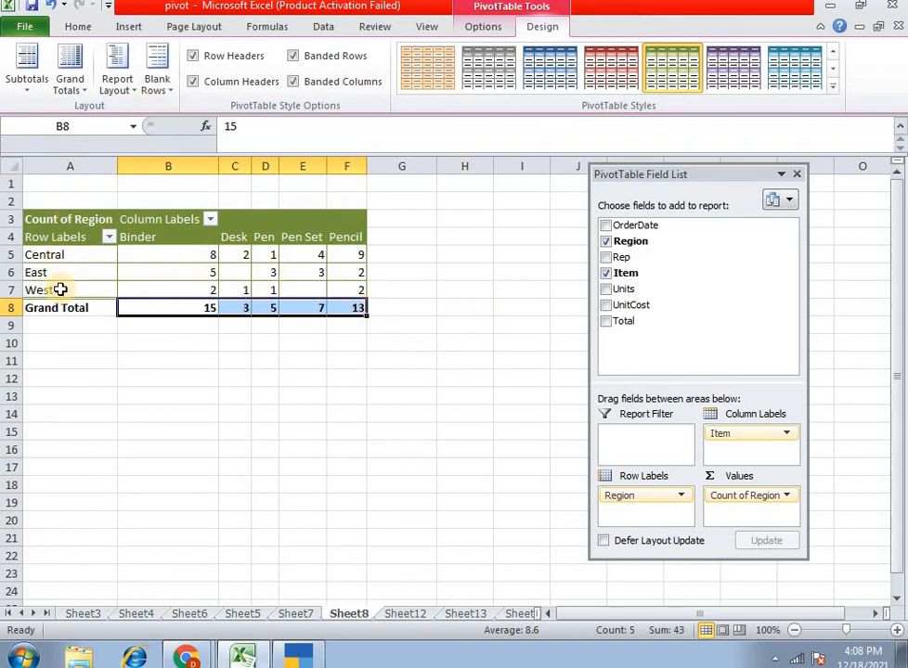
{"action": "mouse_move", "coordinate": [61, 290]}
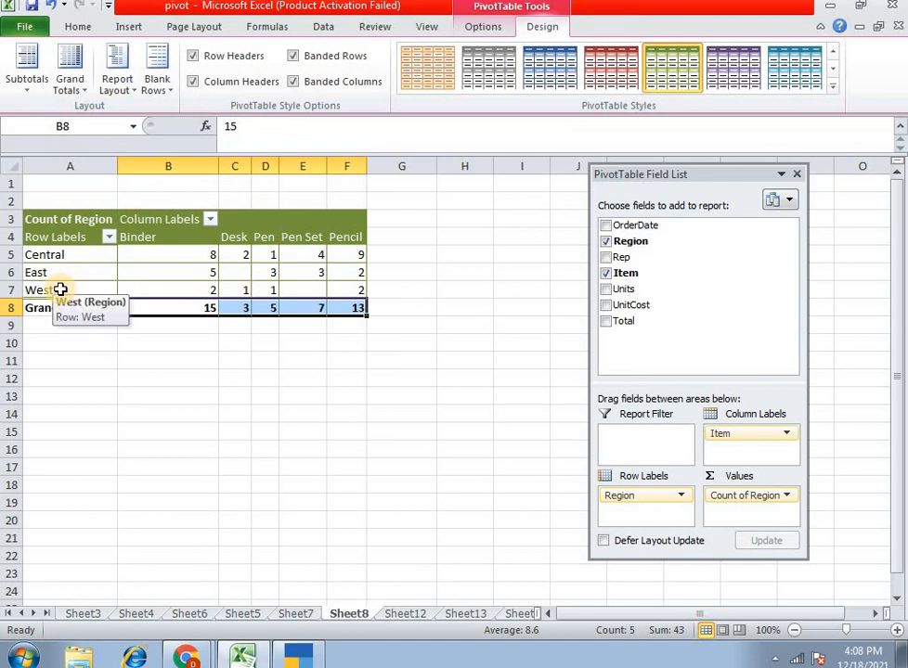